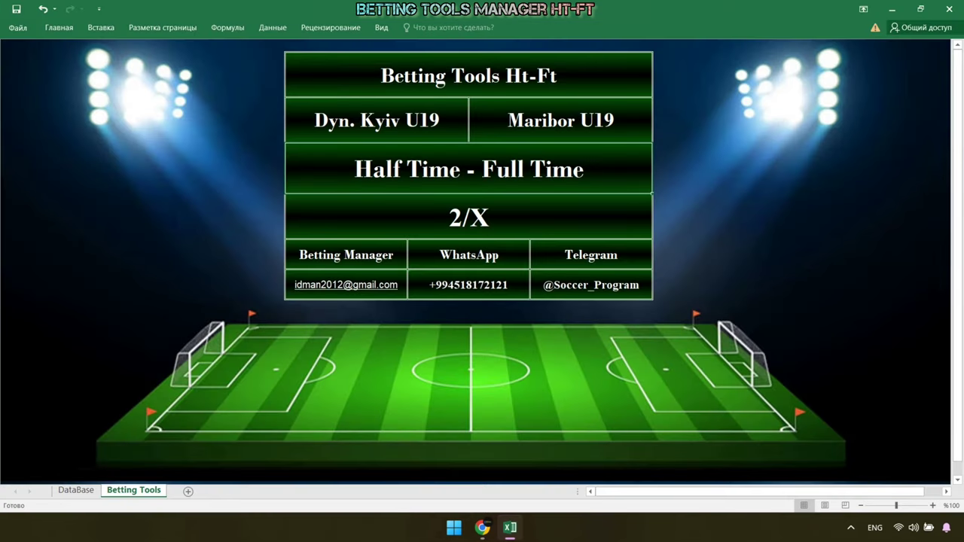
# Show the DataBase sheet and bring the LiveScore match page up beside Excel.
pyautogui.hotkey('ctrl', 'pageup')
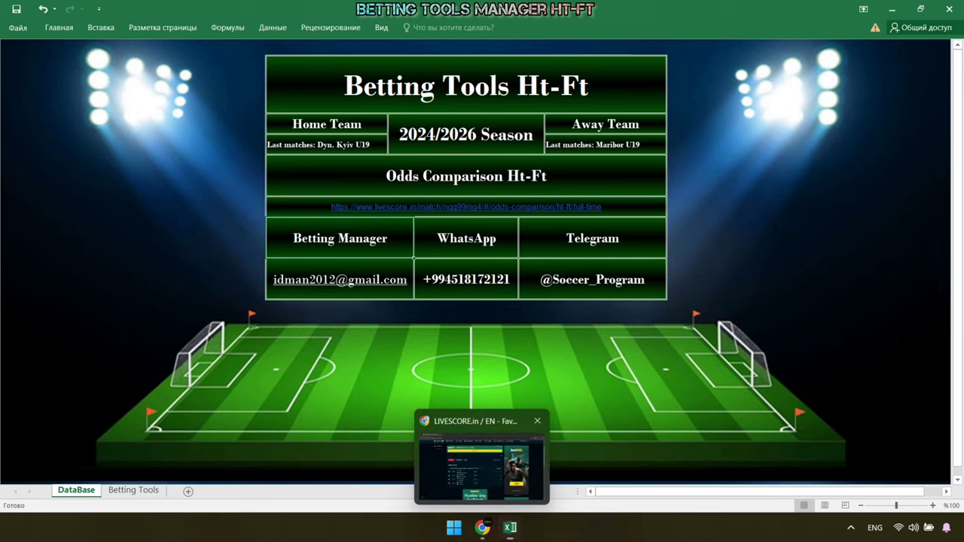
pyautogui.click(482, 459)
# Copy Brest's last home matches from the H2H tab into the DataBase home-team cell.
pyautogui.click(317, 297)
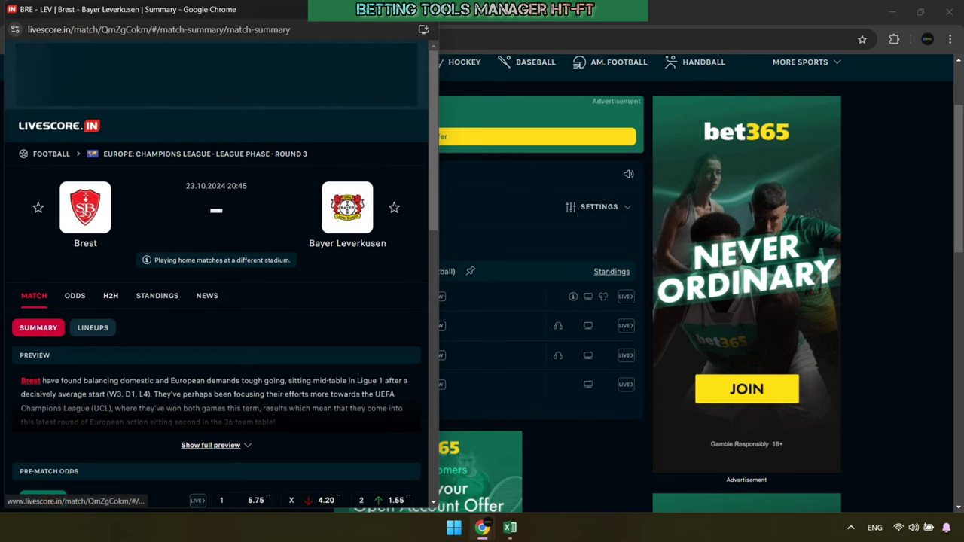
pyautogui.click(111, 296)
pyautogui.scroll(-2, 219, 301)
pyautogui.click(96, 202)
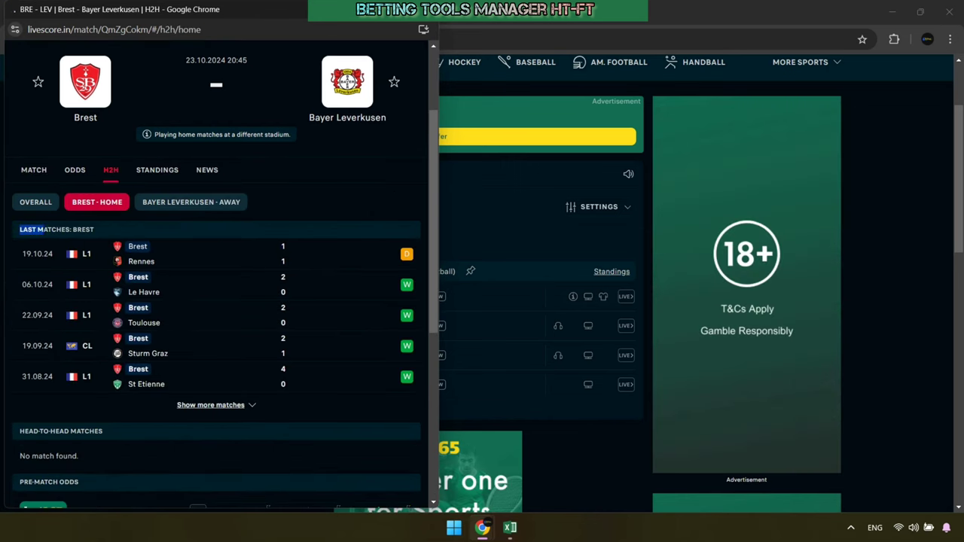
pyautogui.moveTo(43, 229); pyautogui.dragTo(316, 385)
pyautogui.rightClick(402, 372)
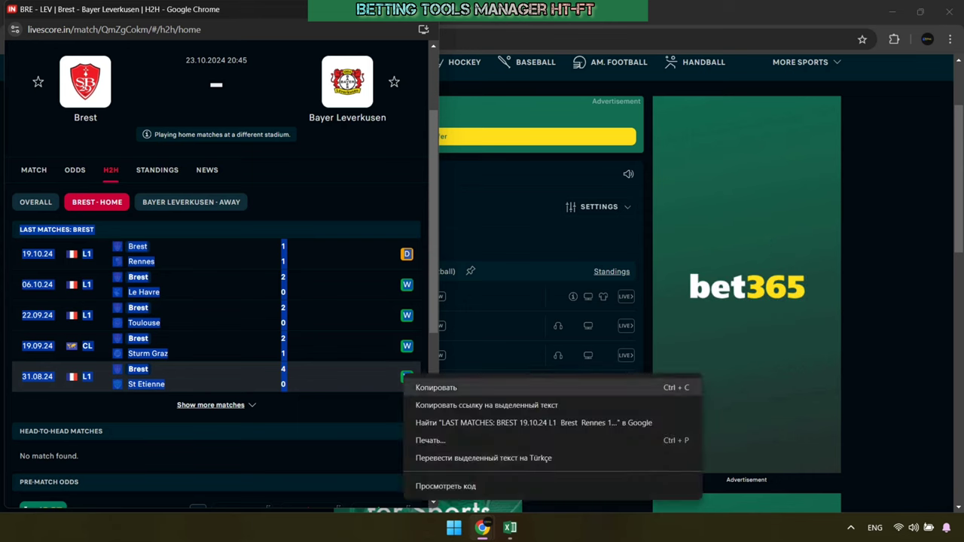
pyautogui.click(420, 387)
pyautogui.click(510, 528)
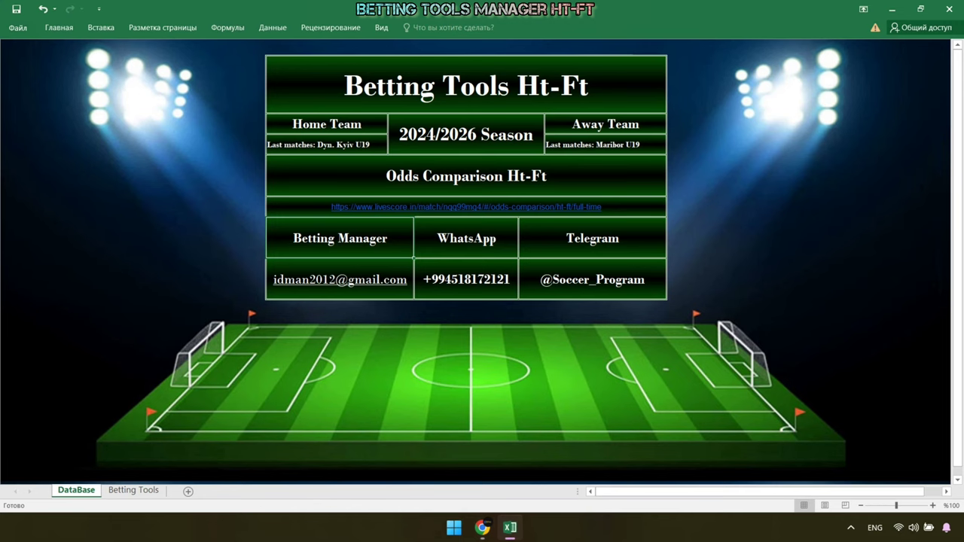
pyautogui.rightClick(275, 144)
pyautogui.click(320, 200)
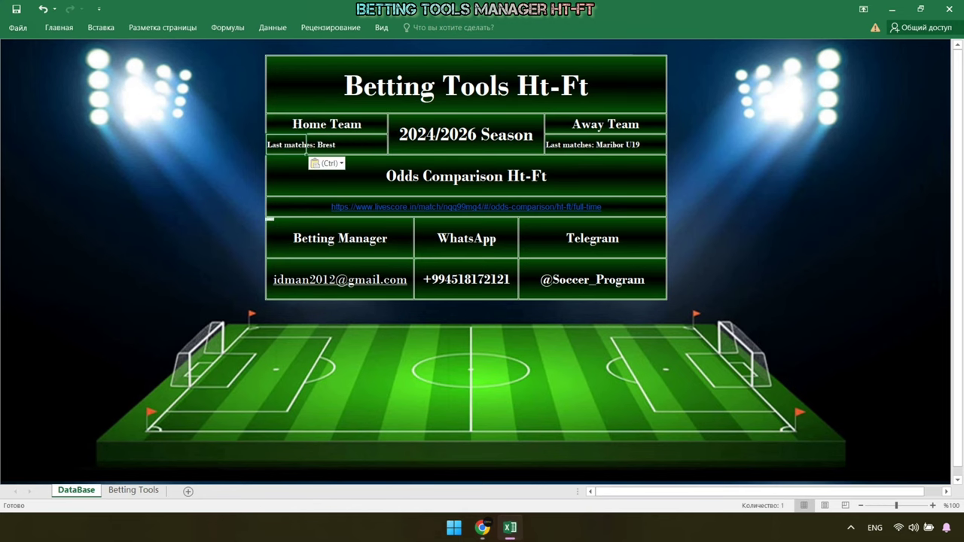
# Copy Bayer Leverkusen's last away matches into the DataBase away-team cell.
pyautogui.moveTo(482, 527)
pyautogui.click(550, 459)
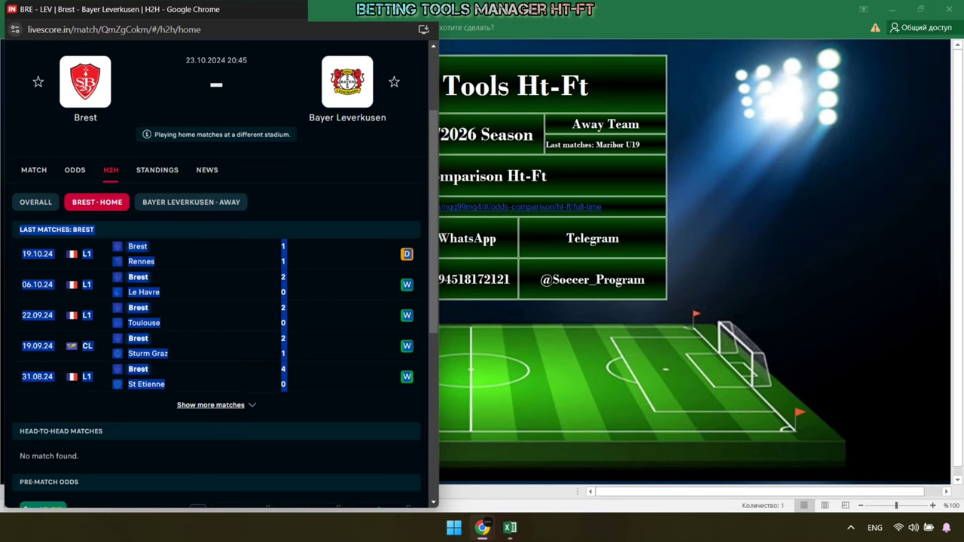
pyautogui.click(191, 201)
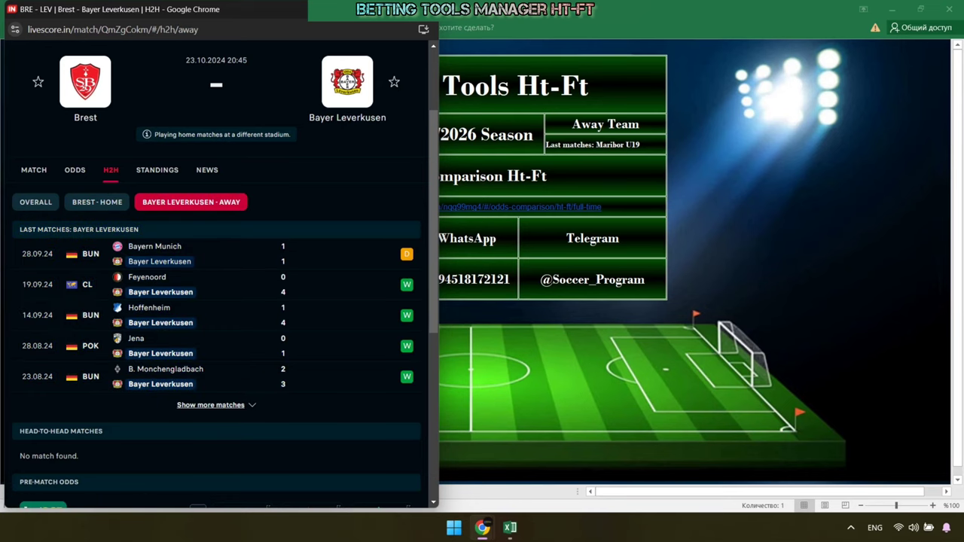
pyautogui.moveTo(27, 229); pyautogui.dragTo(406, 378)
pyautogui.rightClick(405, 378)
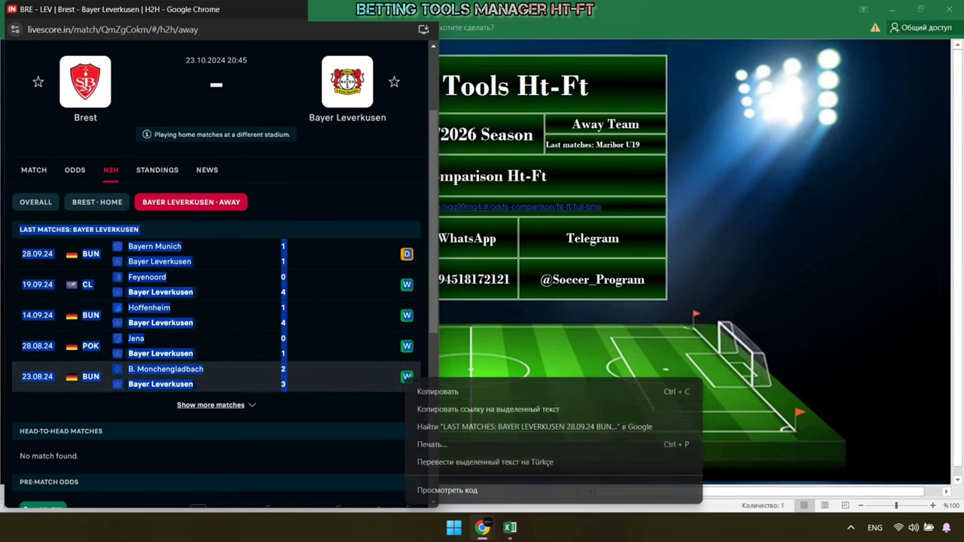
pyautogui.click(437, 392)
pyautogui.hotkey('alt', 'Tab')
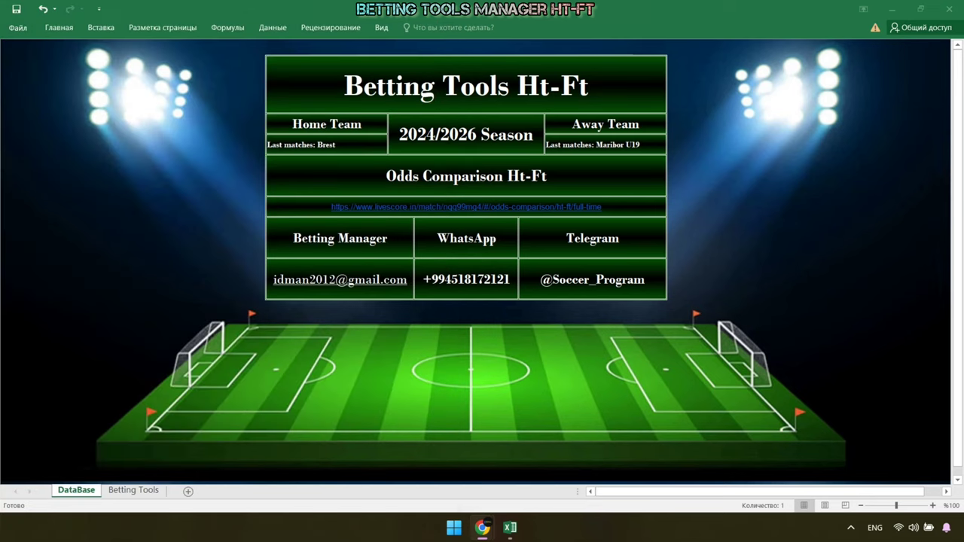
pyautogui.rightClick(554, 144)
pyautogui.click(596, 198)
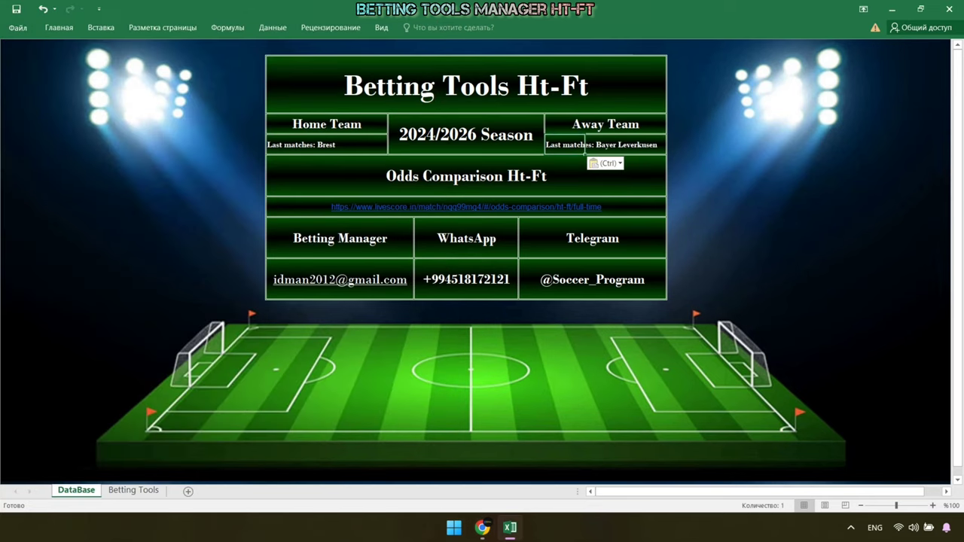
# Copy the address of the Brest–Leverkusen Half Time/Full Time odds page.
pyautogui.click(482, 527)
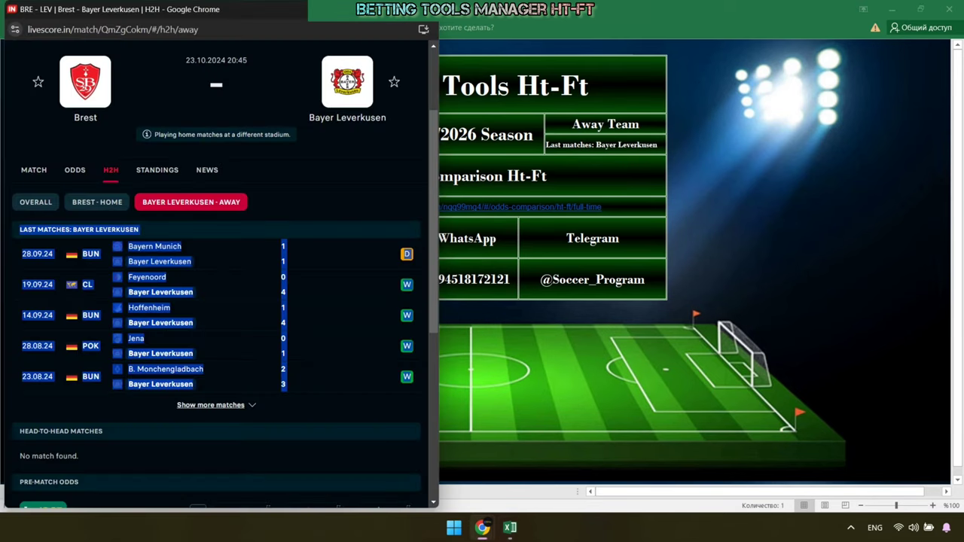
pyautogui.click(74, 169)
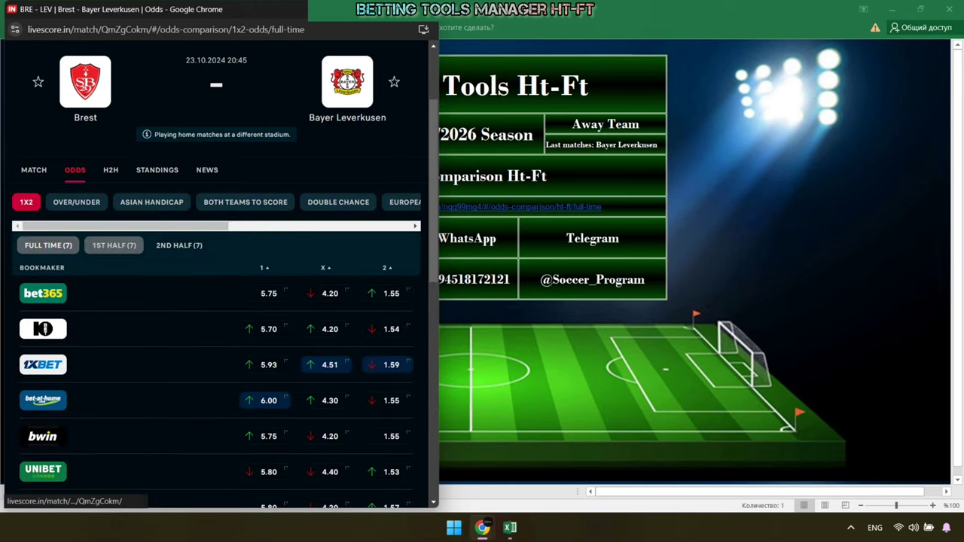
pyautogui.click(316, 202)
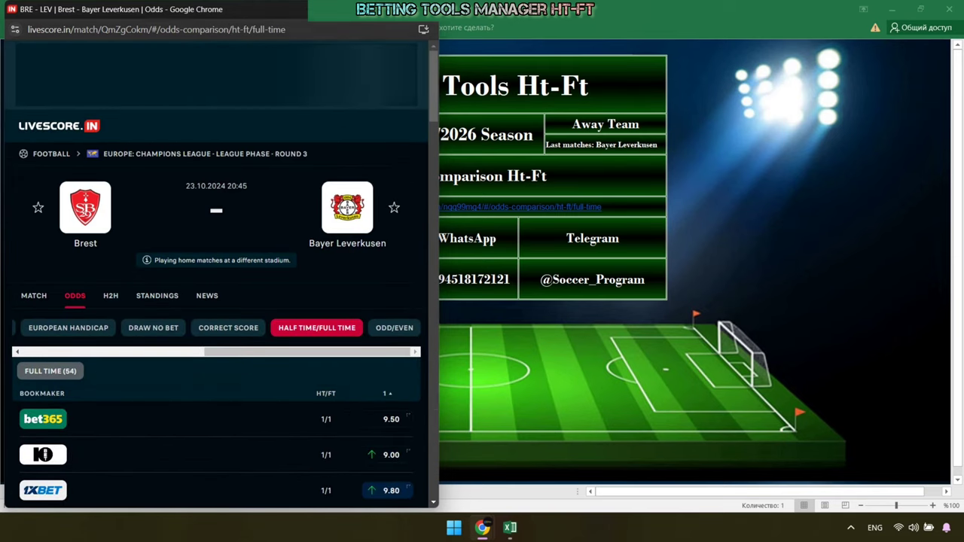
pyautogui.click(216, 30)
pyautogui.rightClick(217, 29)
pyautogui.click(264, 118)
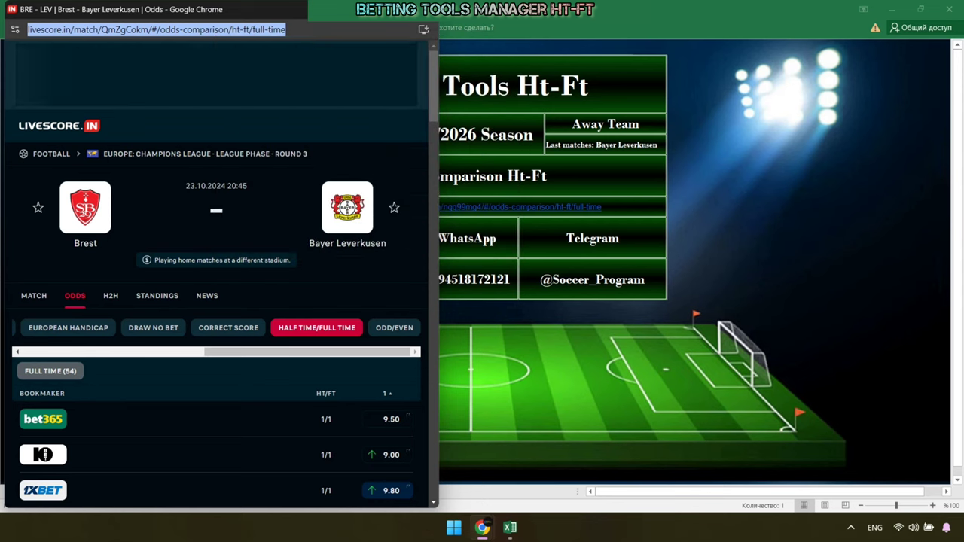
# Replace the DataBase link cell with that odds address and view the X/X prediction on Betting Tools.
pyautogui.hotkey('alt', 'Tab')
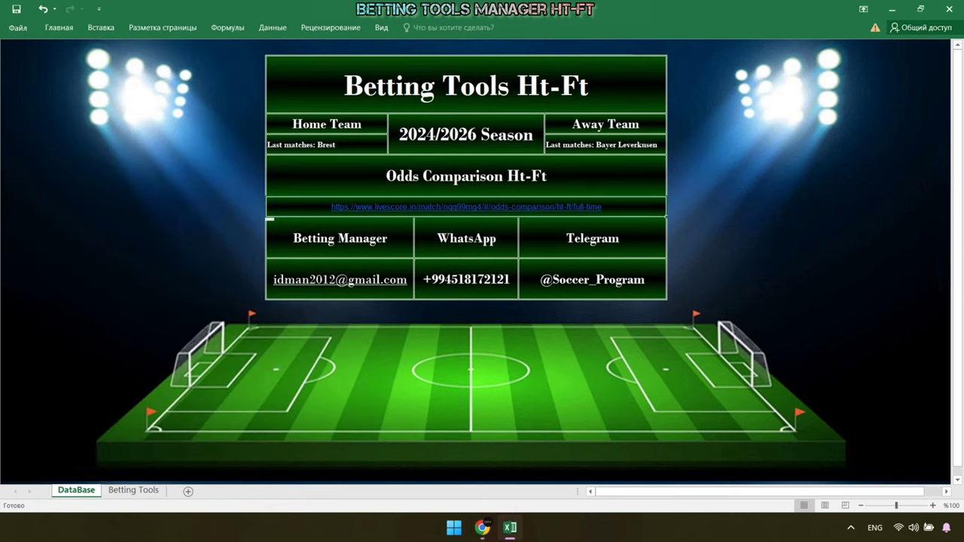
pyautogui.rightClick(617, 203)
pyautogui.click(648, 338)
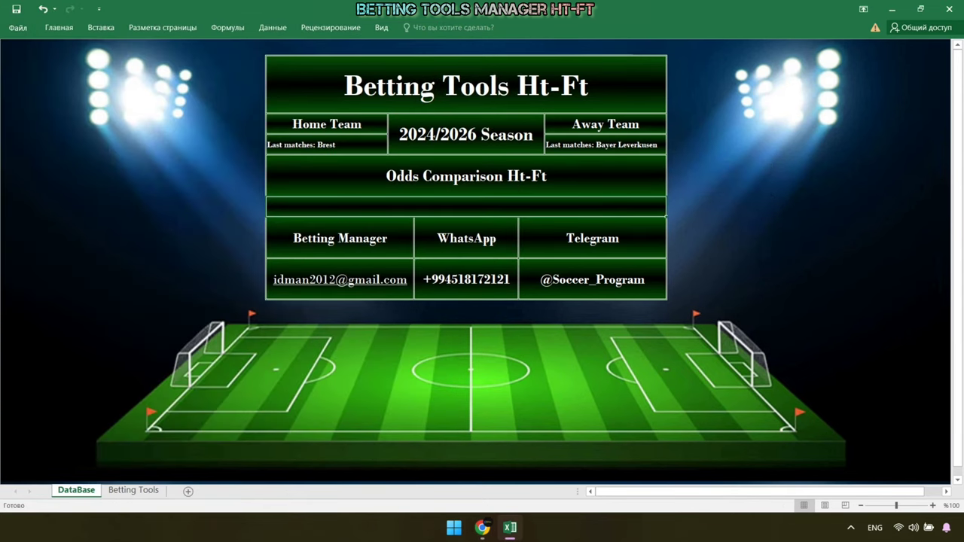
pyautogui.doubleClick(467, 207)
pyautogui.rightClick(467, 203)
pyautogui.click(495, 256)
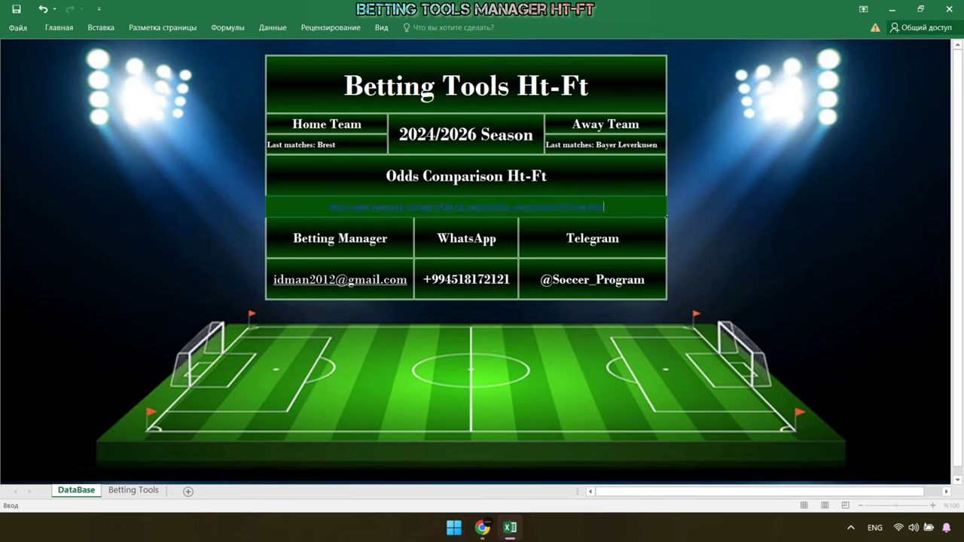
pyautogui.press('Return')
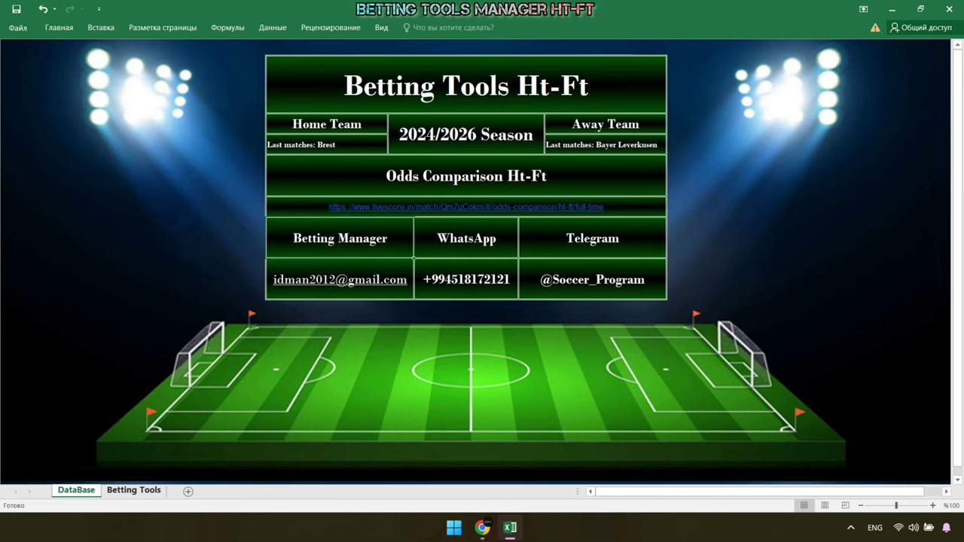
pyautogui.hotkey('ctrl', 'pagedown')
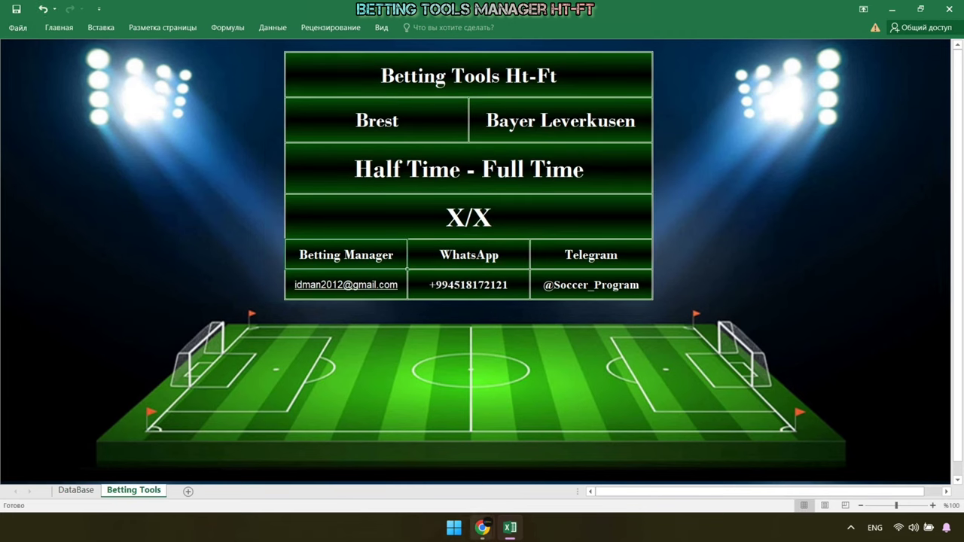
# Move the LiveScore window aside and scroll through the Brest–Leverkusen HT/FT odds.
pyautogui.click(550, 456)
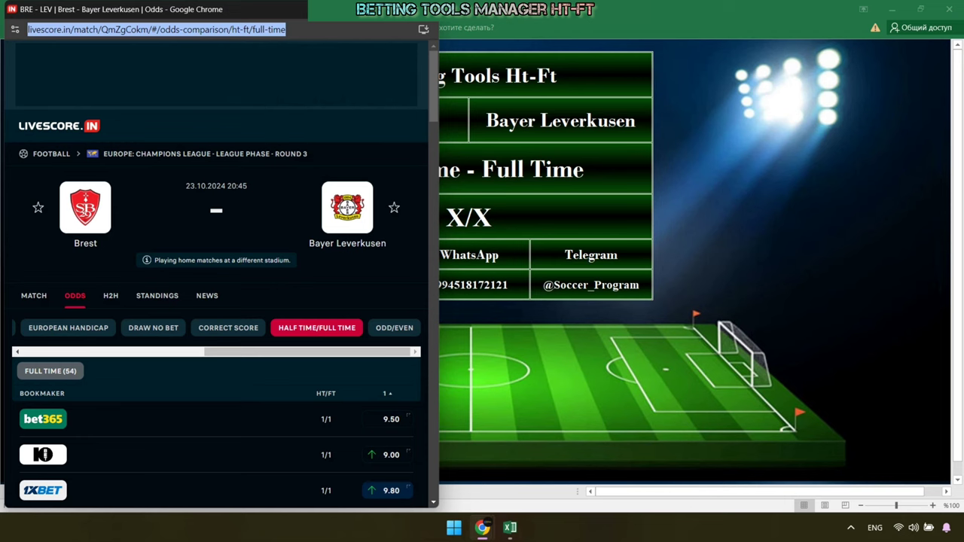
pyautogui.moveTo(8, 16)
pyautogui.mouseDown()
pyautogui.moveTo(55, 96)
pyautogui.moveTo(82, 212)
pyautogui.mouseUp()
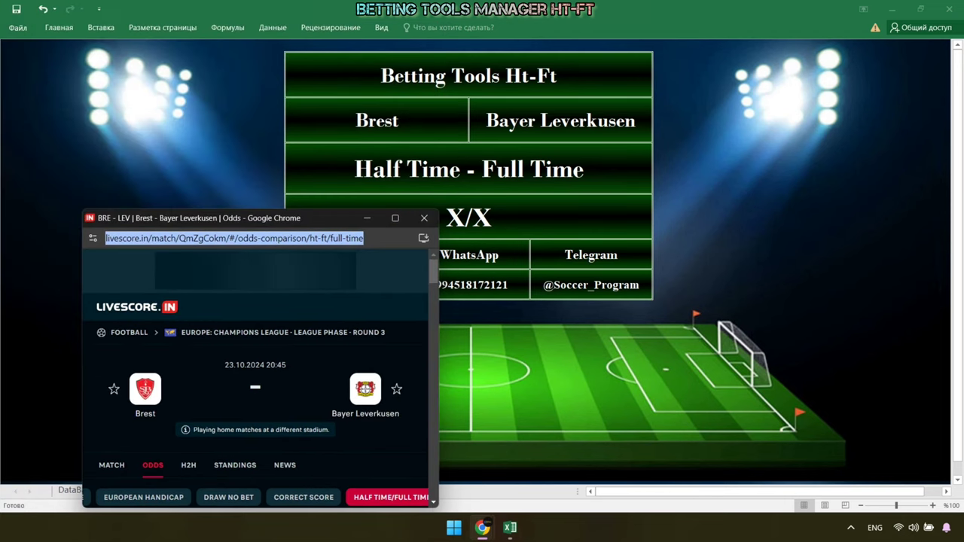
pyautogui.moveTo(226, 218)
pyautogui.mouseDown()
pyautogui.moveTo(434, 226)
pyautogui.moveTo(437, 251)
pyautogui.mouseUp()
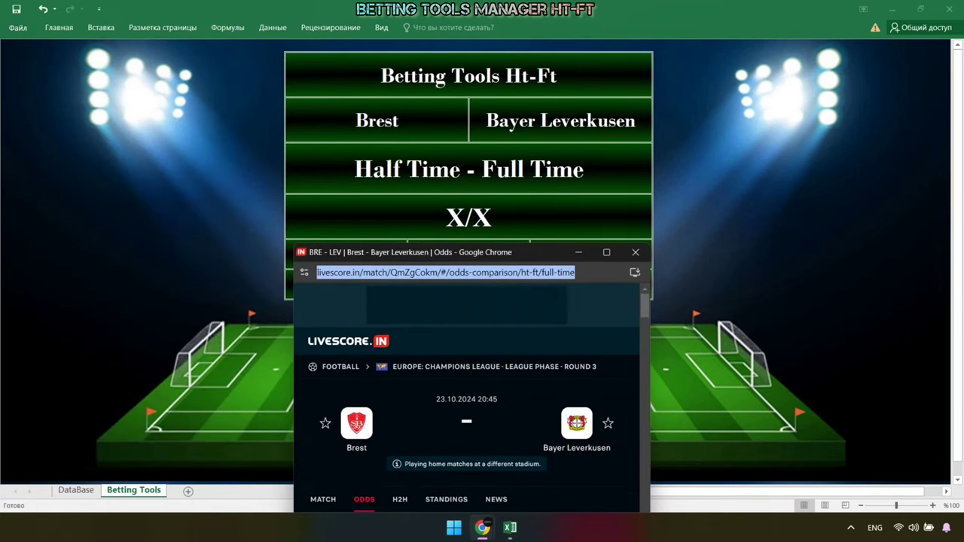
pyautogui.scroll(-1, 467, 377)
pyautogui.scroll(-1, 467, 391)
pyautogui.scroll(-1, 467, 392)
pyautogui.scroll(-1, 467, 391)
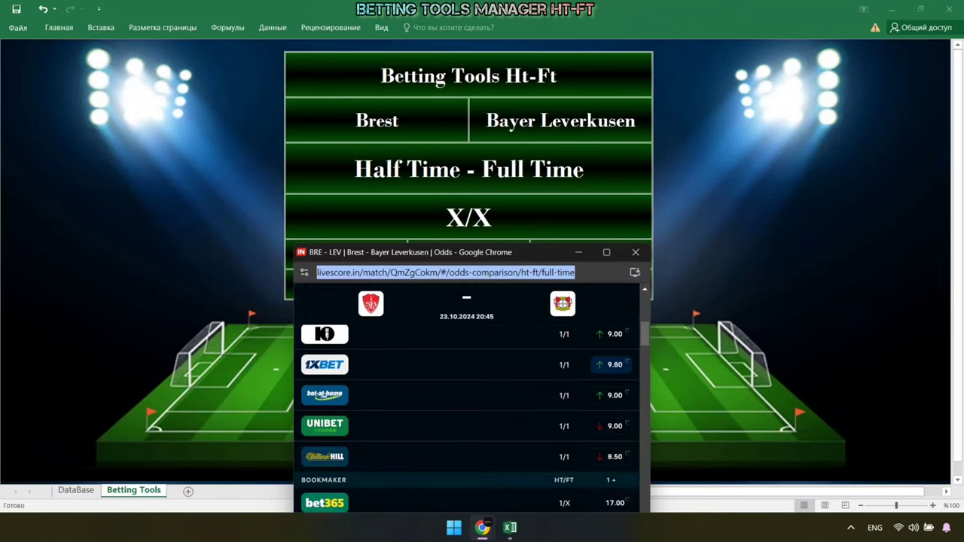
pyautogui.scroll(-1, 467, 392)
pyautogui.scroll(-2, 467, 391)
pyautogui.scroll(-2, 467, 392)
pyautogui.scroll(-2, 467, 392)
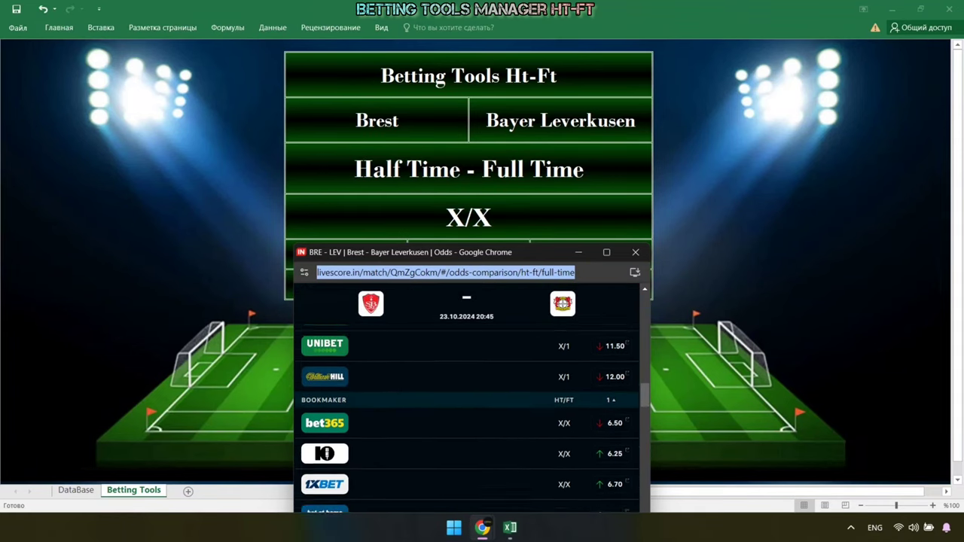
pyautogui.scroll(-2, 467, 392)
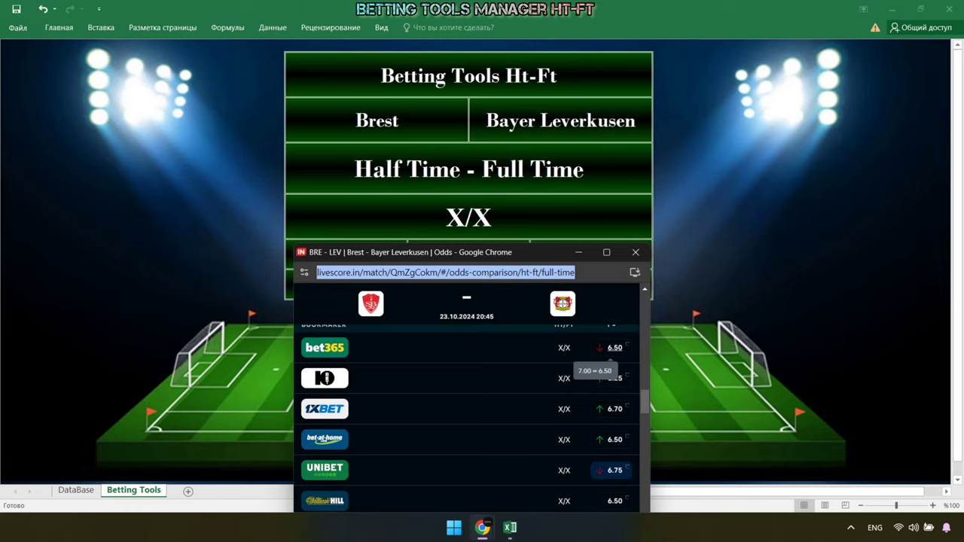
pyautogui.scroll(-2, 467, 399)
pyautogui.scroll(1, 467, 399)
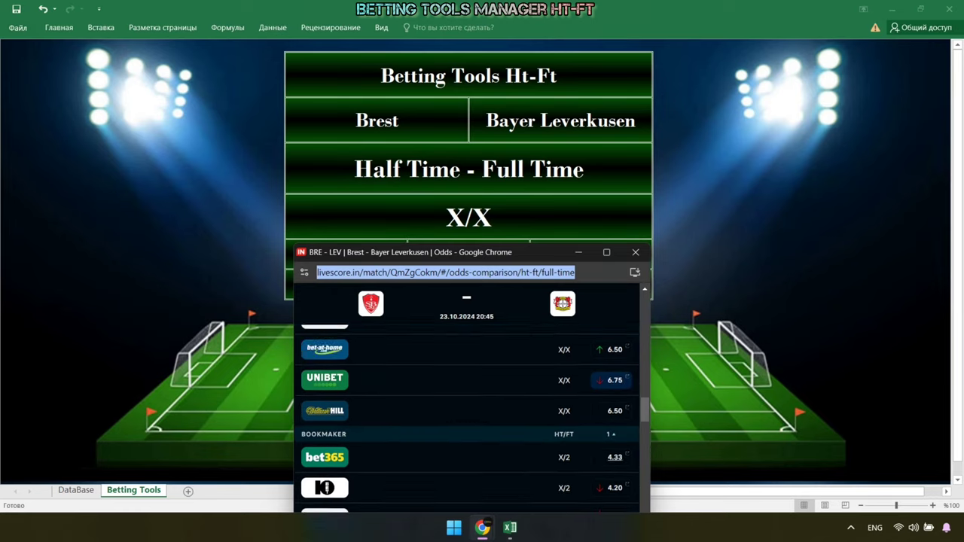
pyautogui.scroll(4, 467, 399)
pyautogui.scroll(3, 467, 399)
pyautogui.scroll(2, 467, 400)
pyautogui.scroll(3, 467, 399)
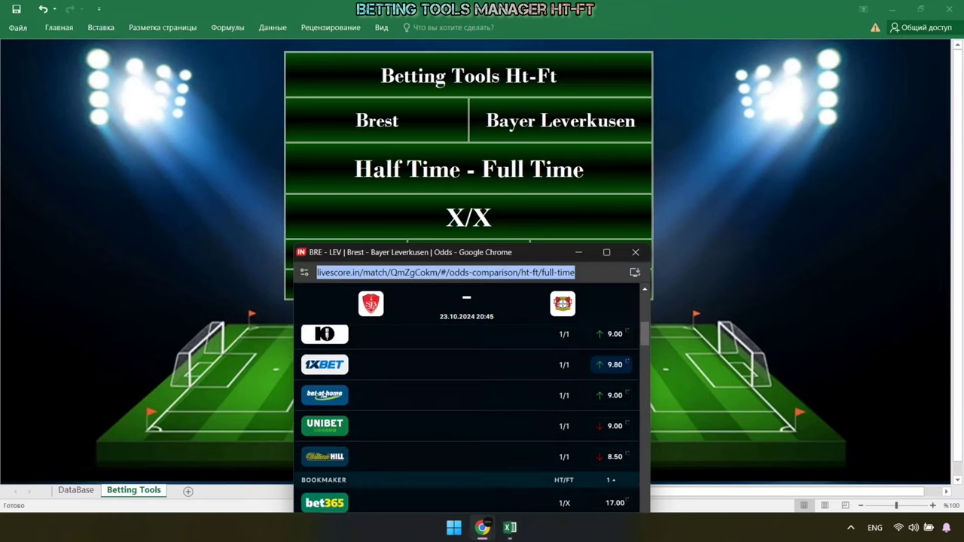
pyautogui.scroll(5, 467, 399)
pyautogui.scroll(3, 467, 399)
pyautogui.scroll(-2, 467, 400)
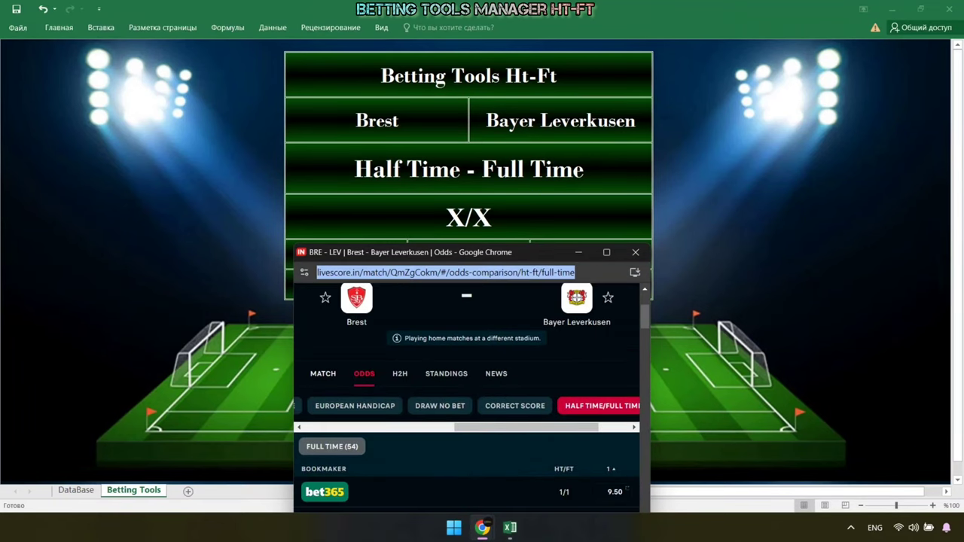
# Return to the match summary and close the Brest–Leverkusen browser window.
pyautogui.hotkey('alt', 'Left')
pyautogui.scroll(-5, 467, 399)
pyautogui.scroll(-3, 467, 399)
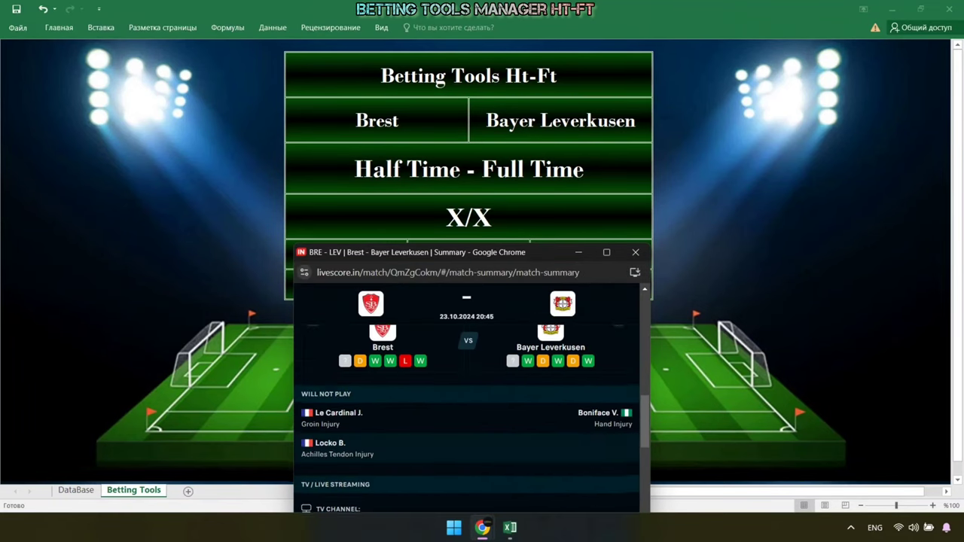
pyautogui.scroll(3, 467, 400)
pyautogui.scroll(3, 467, 399)
pyautogui.scroll(1, 467, 399)
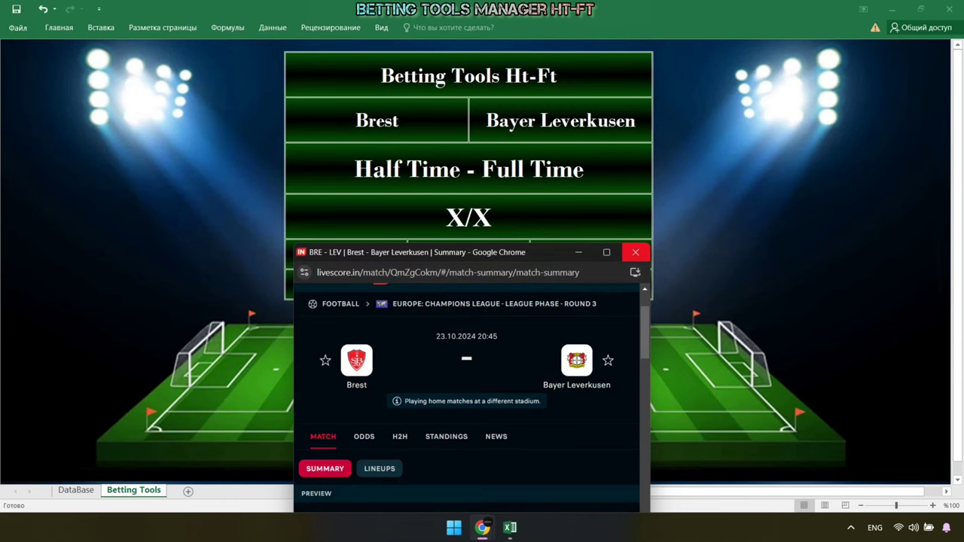
pyautogui.click(636, 252)
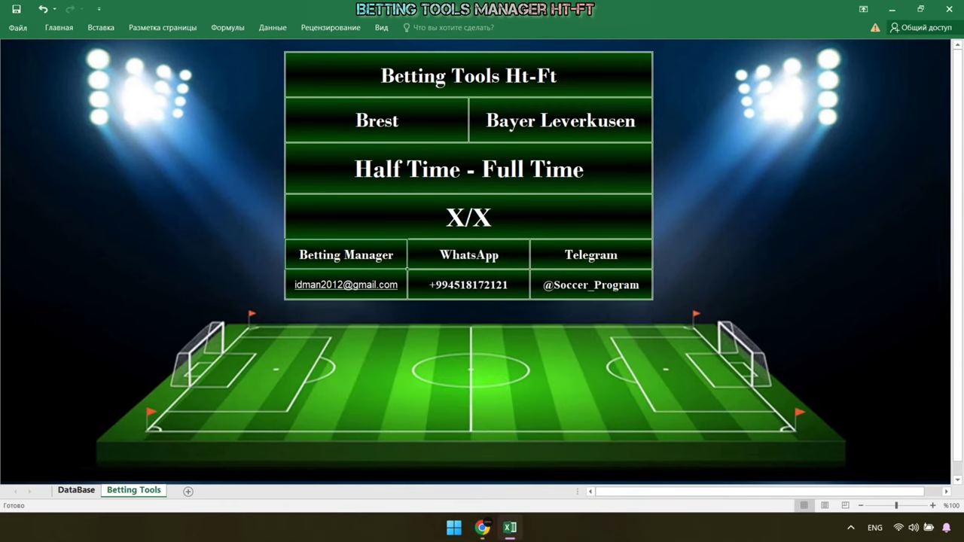
# Open Barcelona vs Bayern Munich from Favorites and paste Barcelona's last home matches into the home cell.
pyautogui.hotkey('ctrl', 'pageup')
pyautogui.click(482, 527)
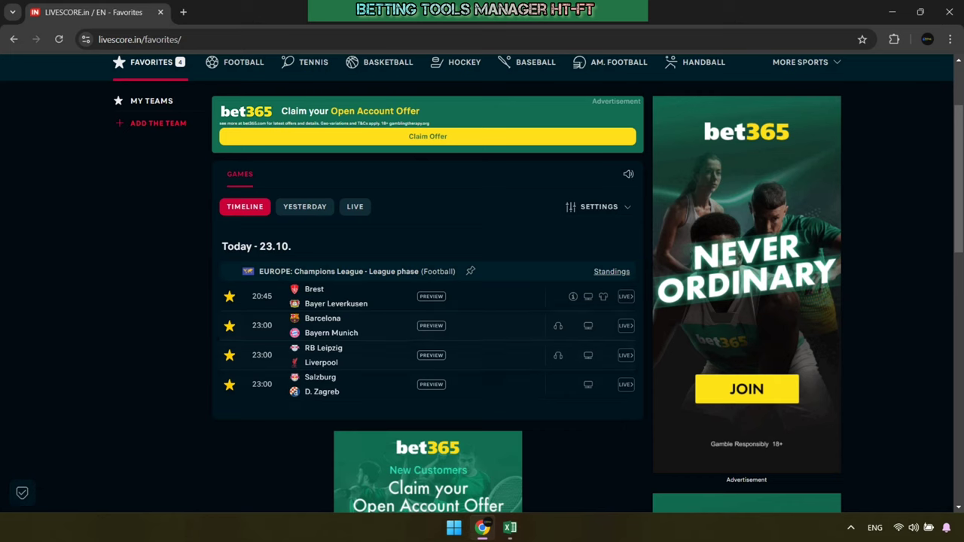
pyautogui.click(324, 326)
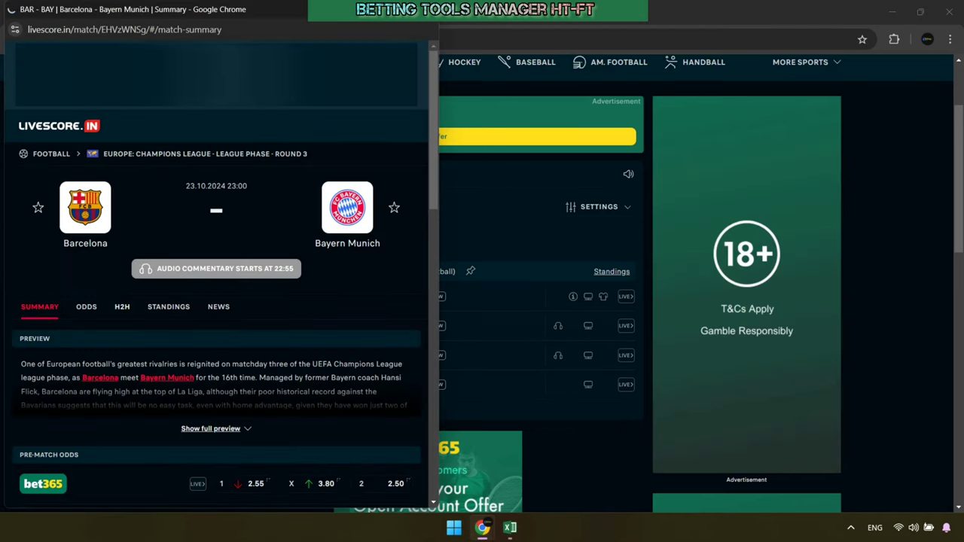
pyautogui.click(122, 306)
pyautogui.scroll(-2, 217, 301)
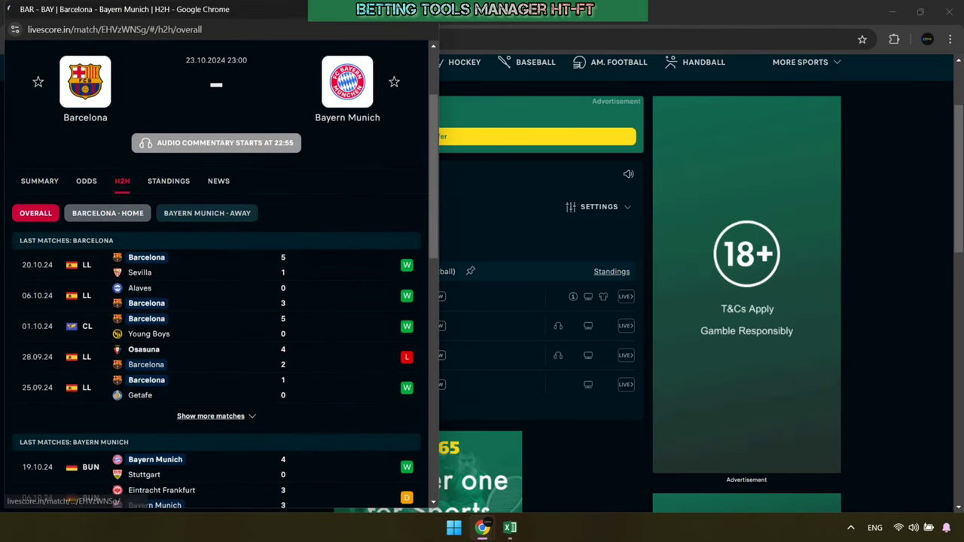
pyautogui.click(108, 214)
pyautogui.moveTo(18, 238); pyautogui.dragTo(287, 399)
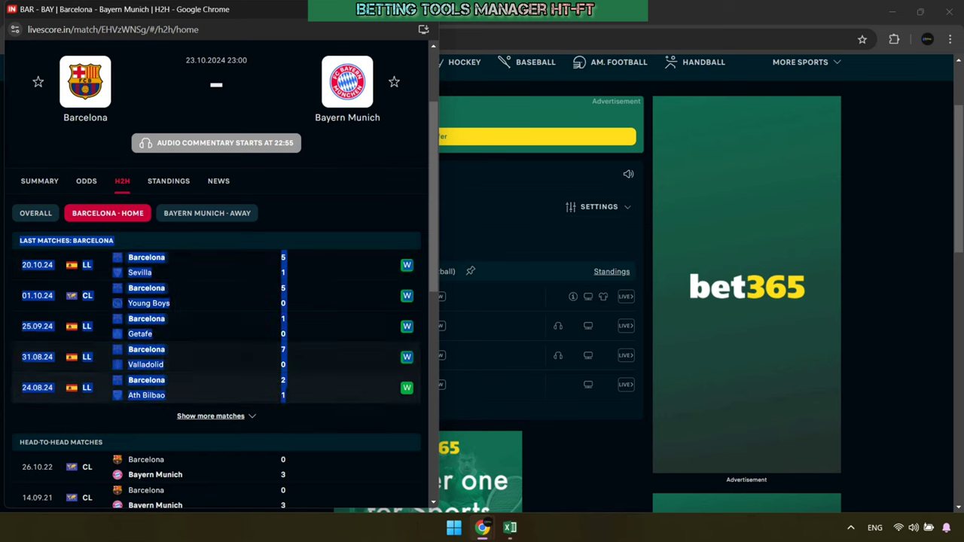
pyautogui.rightClick(401, 389)
pyautogui.click(429, 275)
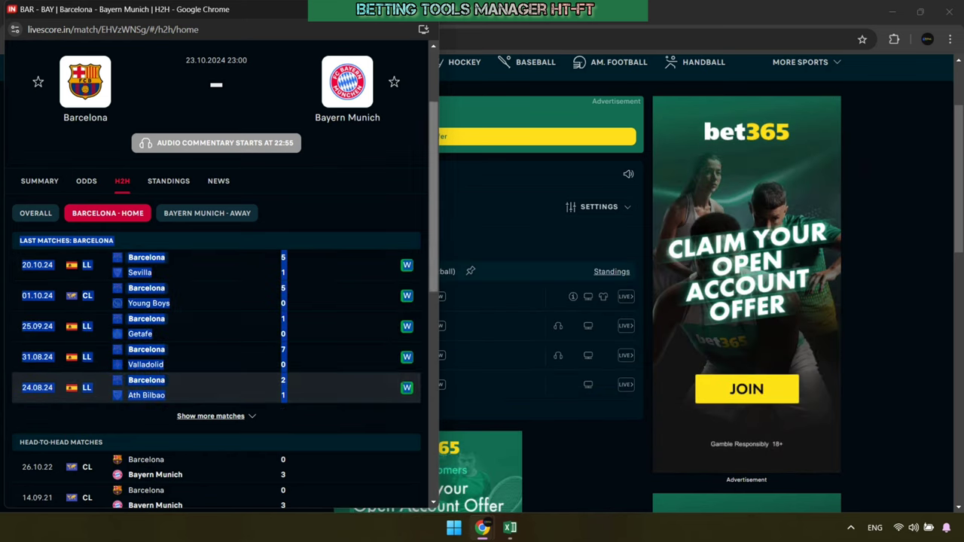
pyautogui.click(510, 528)
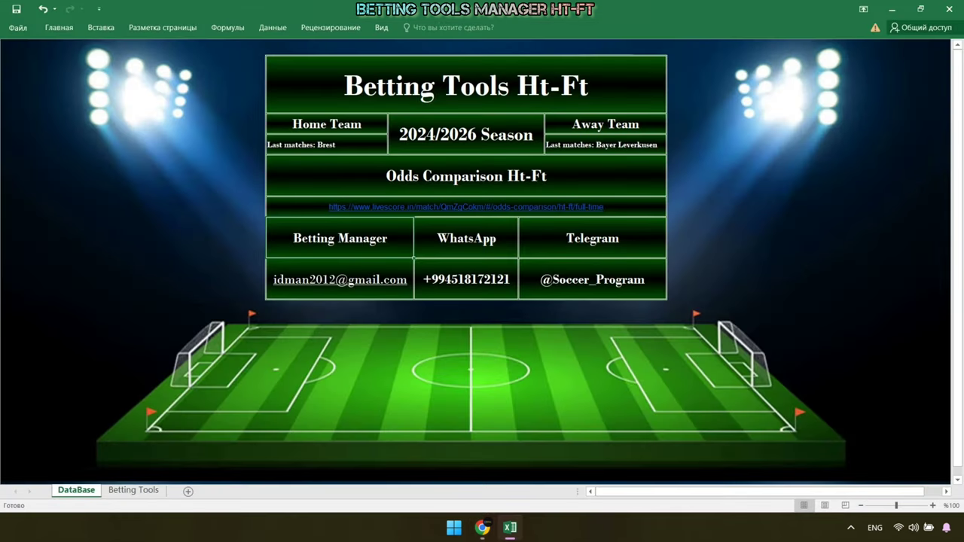
pyautogui.rightClick(279, 141)
pyautogui.click(321, 196)
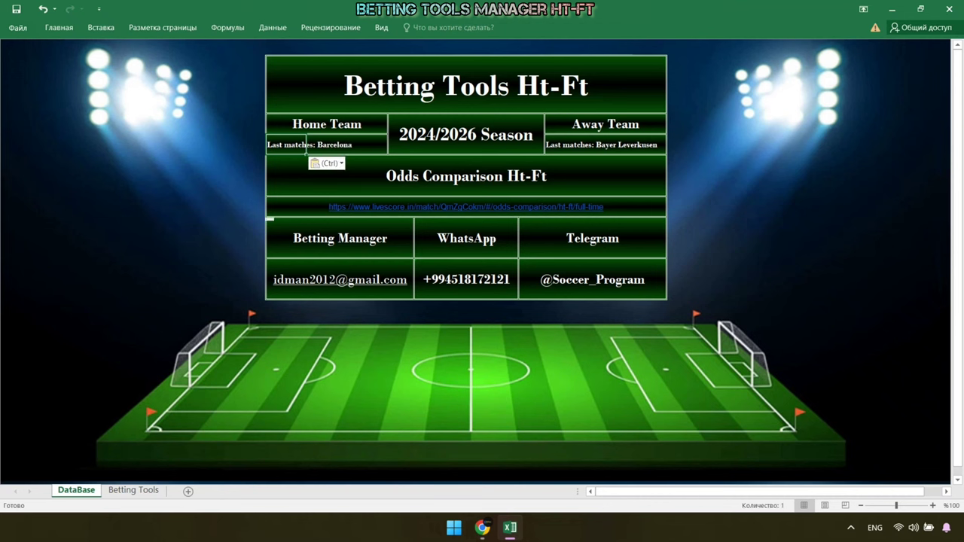
# Paste Bayern Munich's last away matches into the DataBase away-team cell.
pyautogui.click(539, 452)
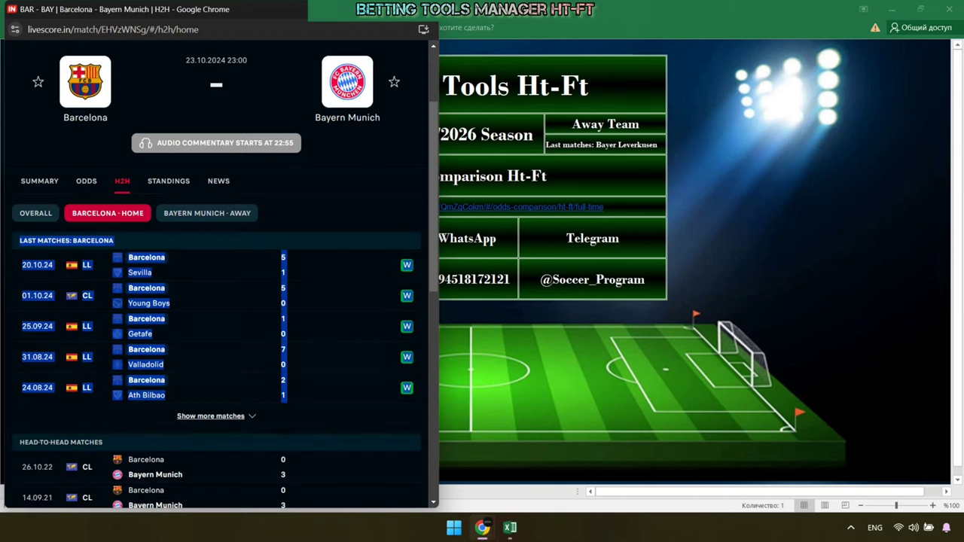
pyautogui.click(207, 213)
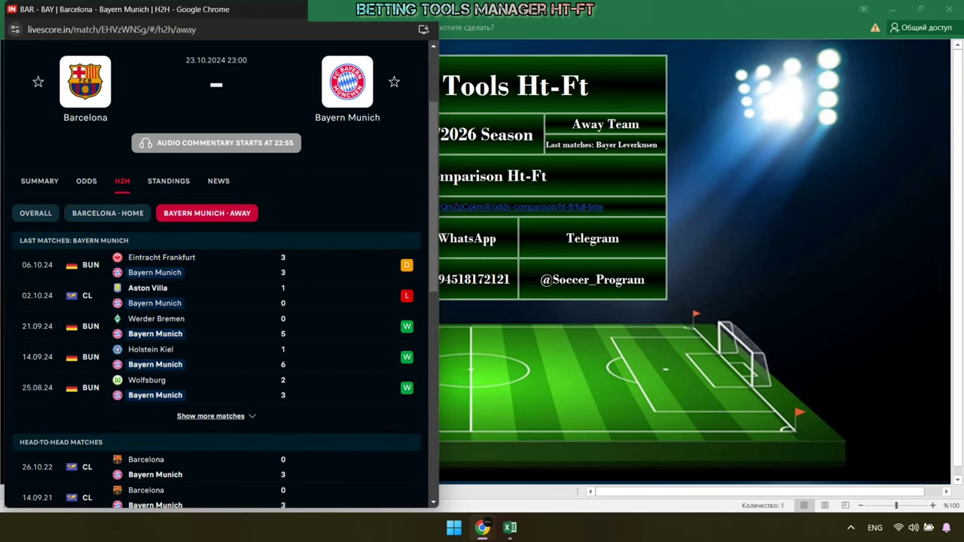
pyautogui.moveTo(27, 241); pyautogui.dragTo(413, 398)
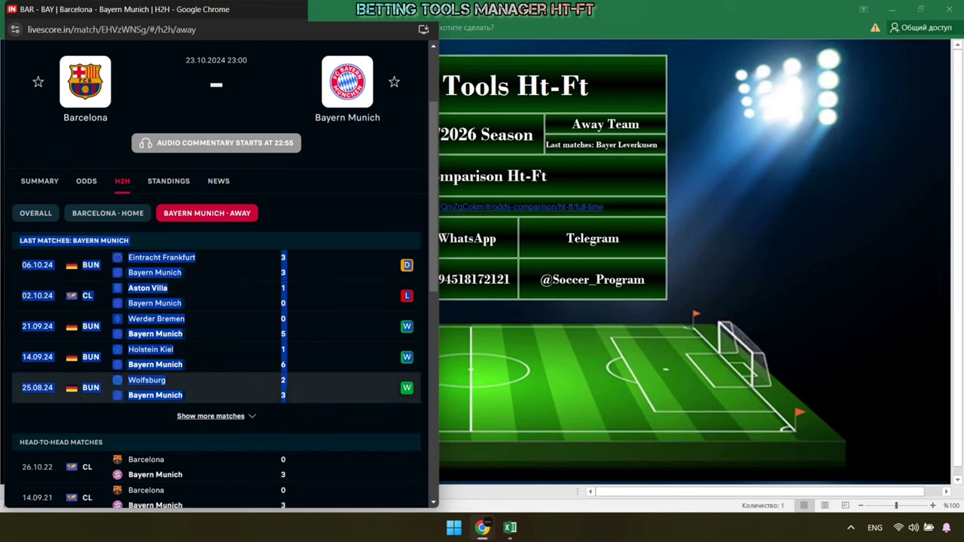
pyautogui.rightClick(407, 263)
pyautogui.click(437, 276)
pyautogui.hotkey('alt', 'Tab')
pyautogui.rightClick(553, 142)
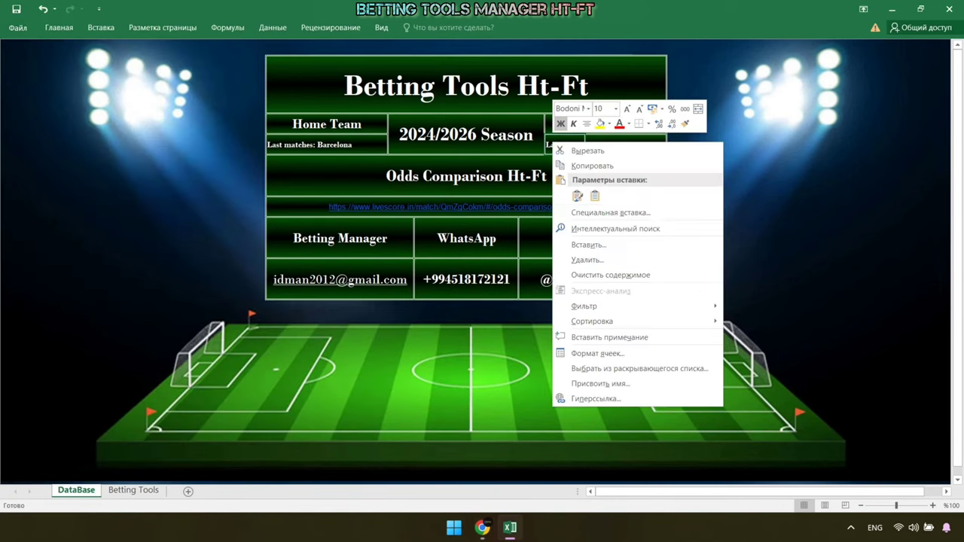
pyautogui.click(595, 193)
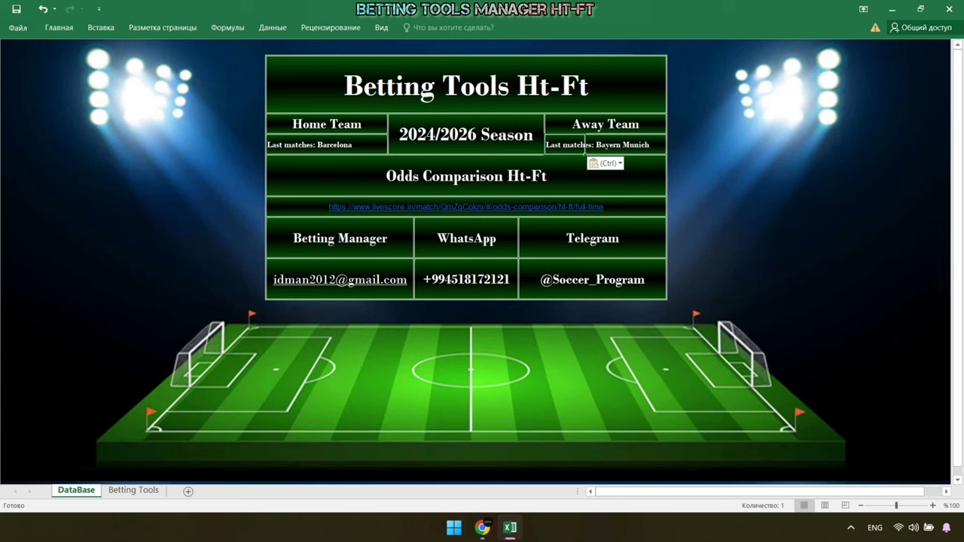
pyautogui.click(546, 452)
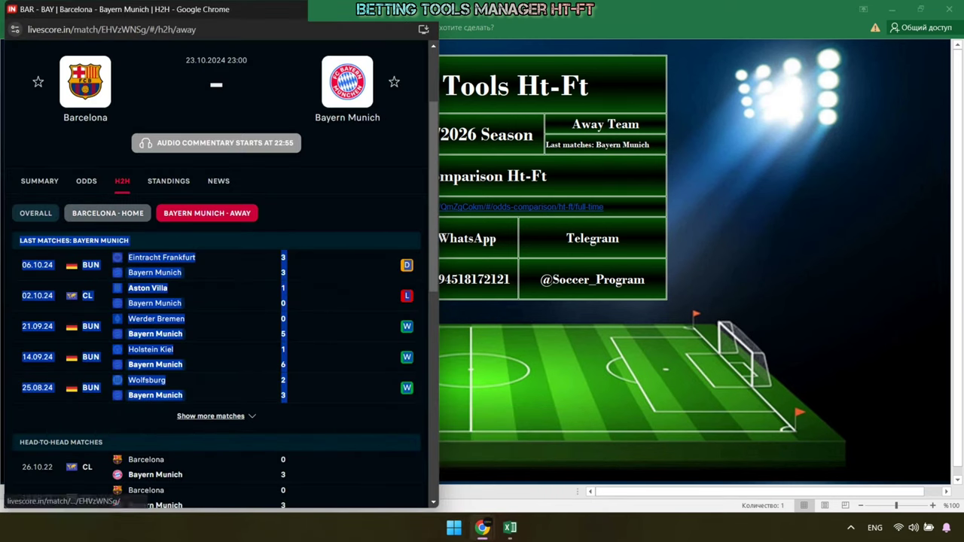
# Copy the address of the Barcelona–Bayern Munich Half Time/Full Time odds page.
pyautogui.click(86, 180)
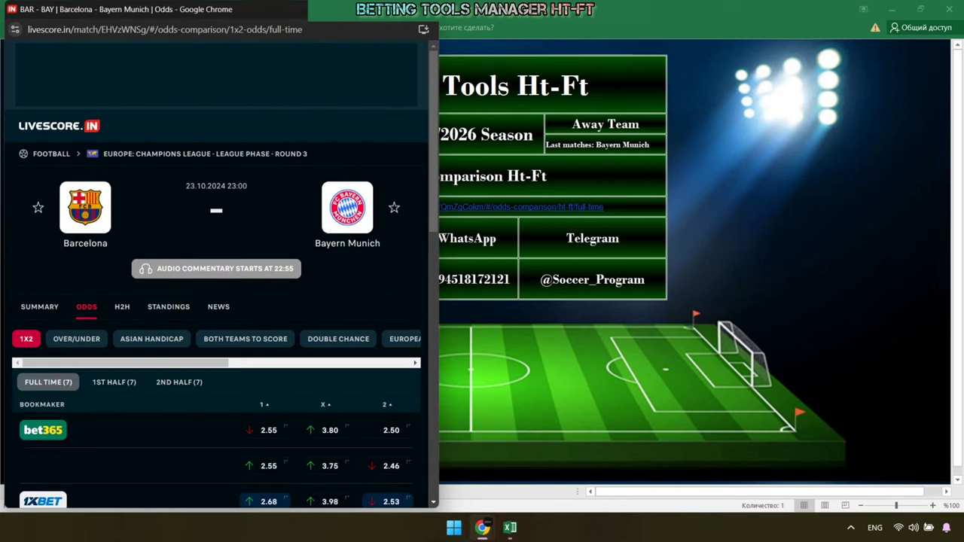
pyautogui.click(337, 339)
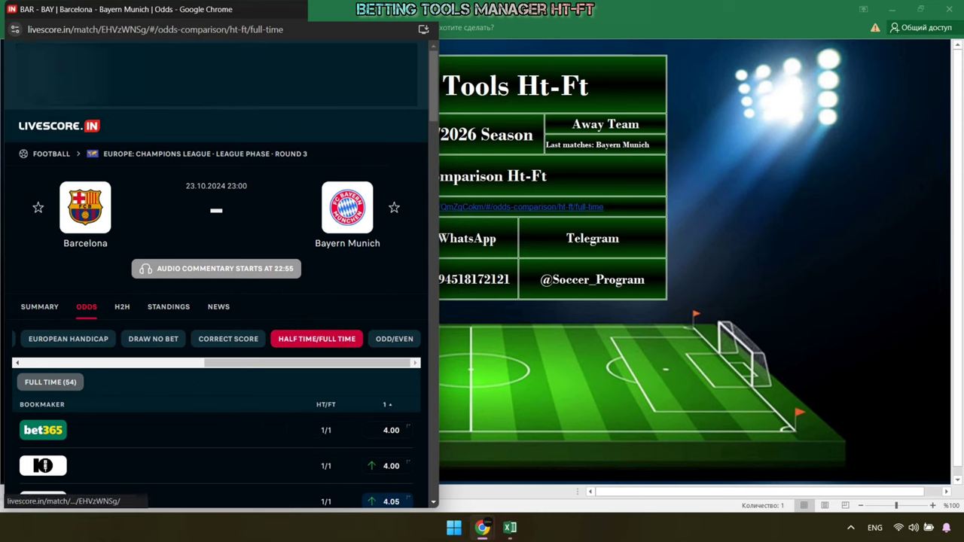
pyautogui.click(279, 30)
pyautogui.rightClick(285, 31)
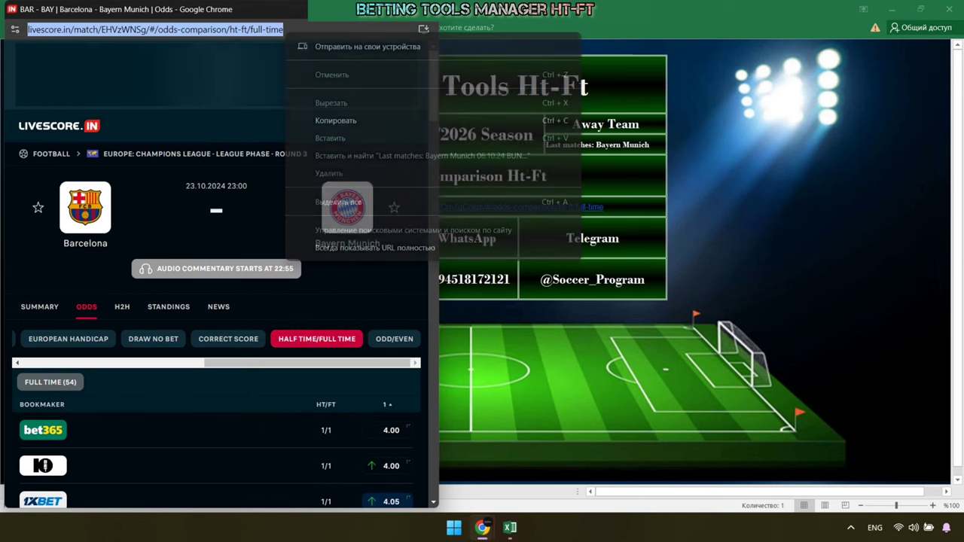
pyautogui.click(331, 120)
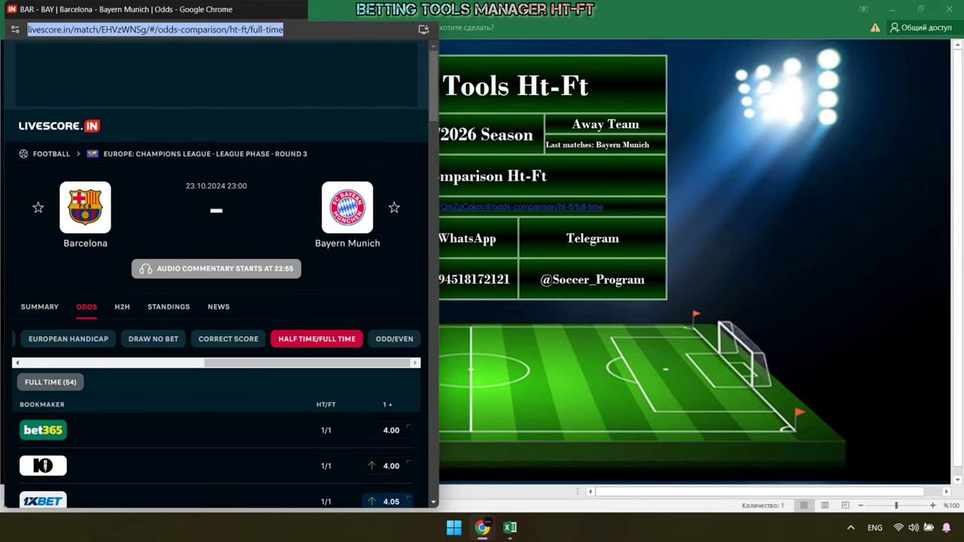
# Replace the old Brest link in the DataBase link cell with the new odds address.
pyautogui.hotkey('alt', 'Tab')
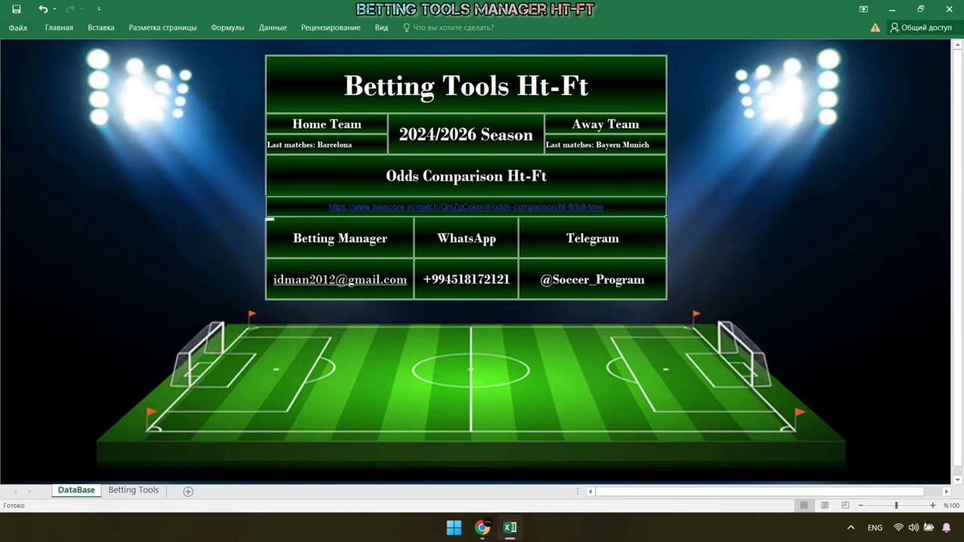
pyautogui.rightClick(640, 207)
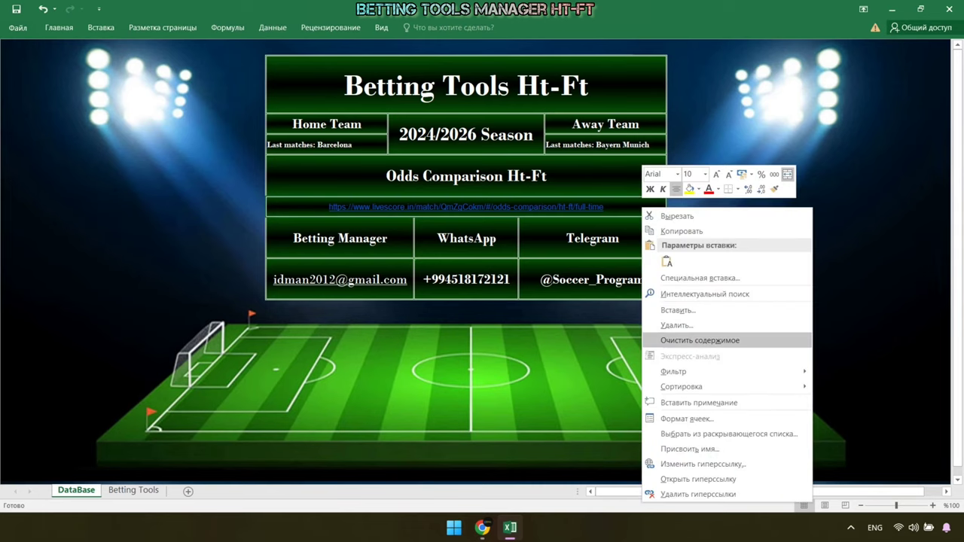
pyautogui.click(678, 340)
pyautogui.doubleClick(463, 207)
pyautogui.rightClick(463, 208)
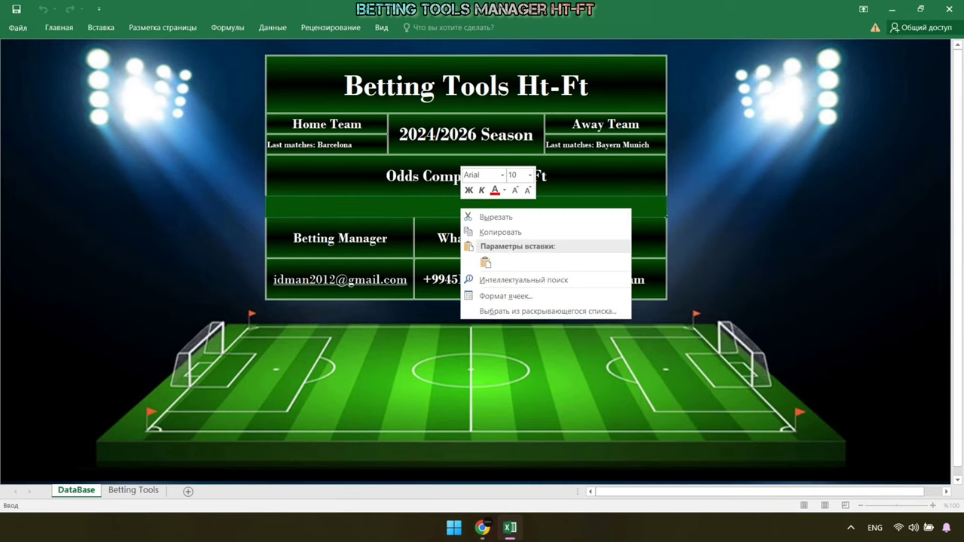
pyautogui.click(484, 261)
pyautogui.press('Return')
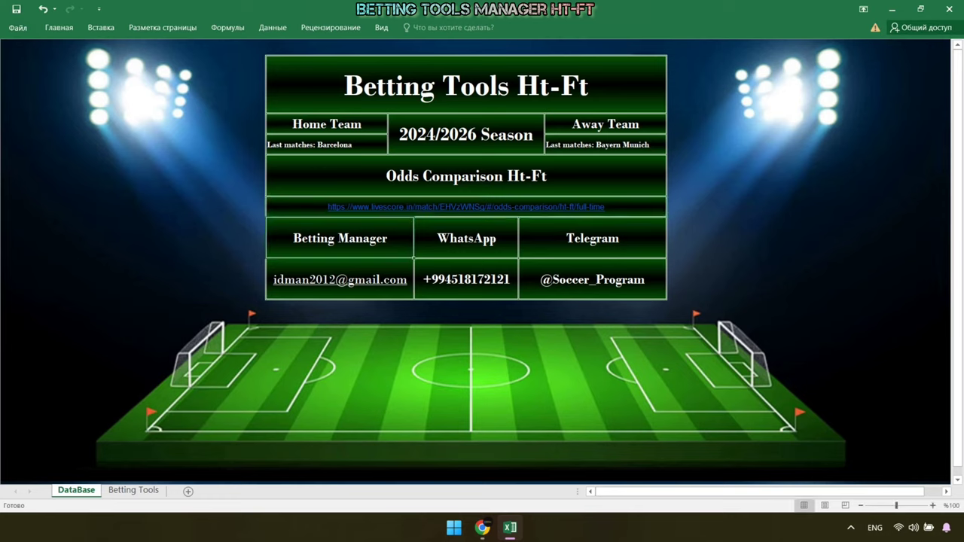
# Show the 1/1 prediction on Betting Tools and scroll through the Barcelona–Bayern HT/FT odds.
pyautogui.hotkey('ctrl', 'pagedown')
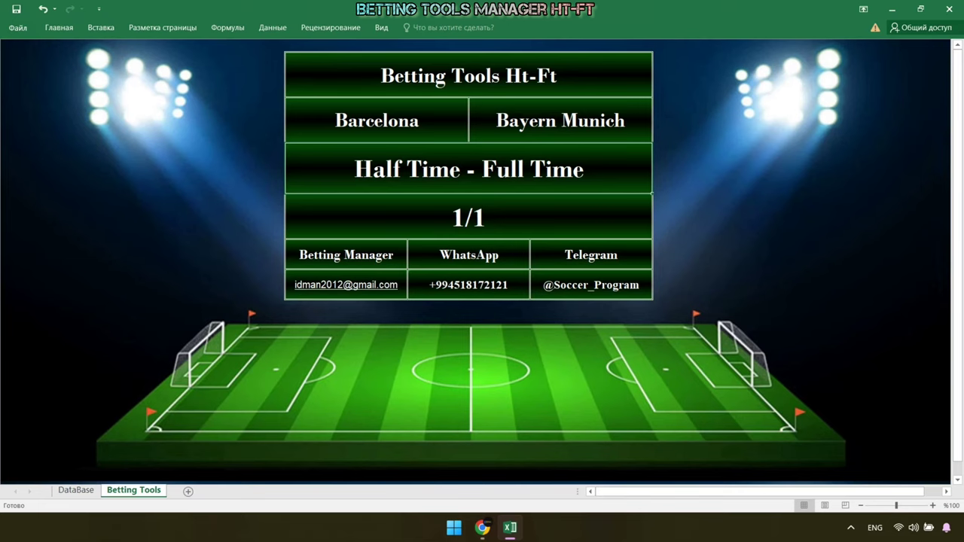
pyautogui.click(550, 467)
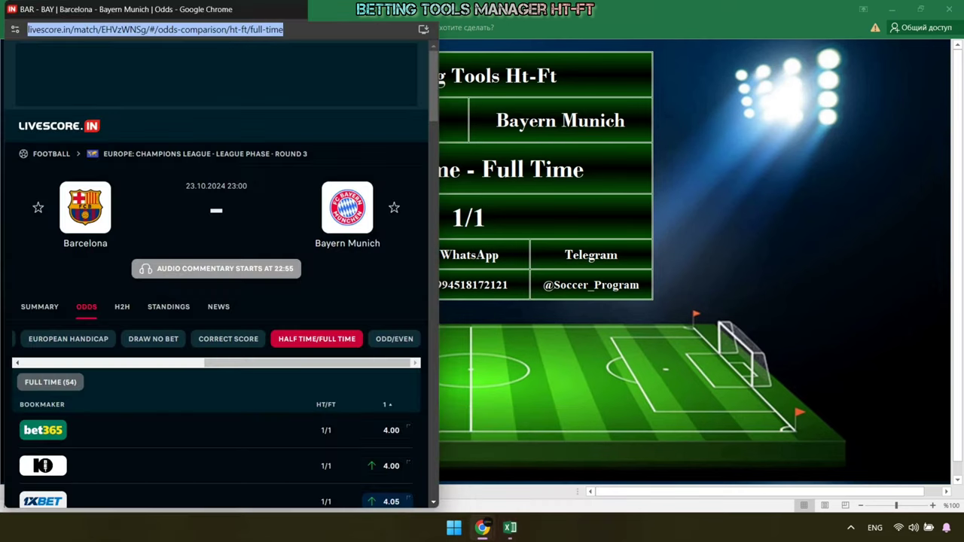
pyautogui.scroll(-5, 219, 301)
pyautogui.scroll(-3, 219, 302)
pyautogui.scroll(-3, 218, 302)
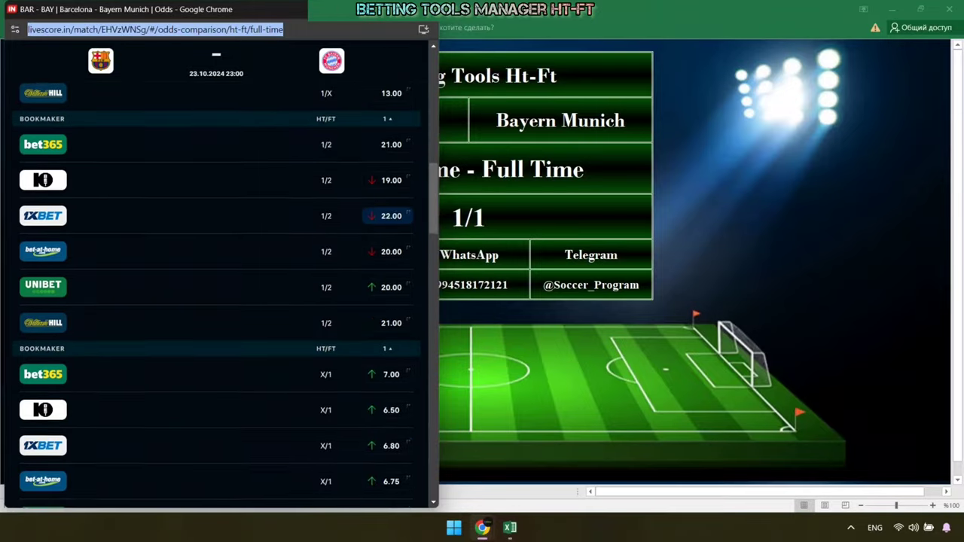
pyautogui.scroll(6, 218, 301)
pyautogui.scroll(4, 218, 301)
pyautogui.scroll(1, 218, 302)
pyautogui.scroll(-1, 218, 301)
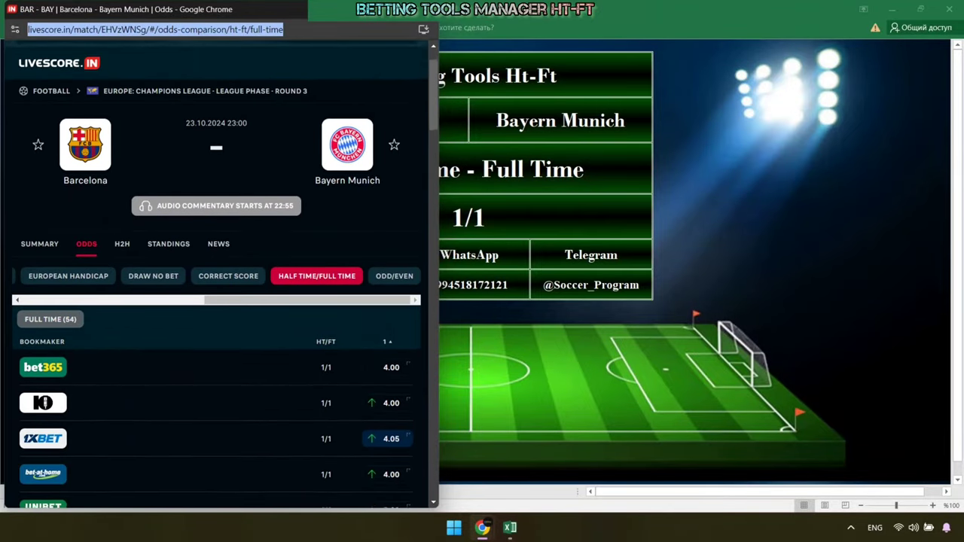
pyautogui.scroll(-1, 218, 301)
pyautogui.scroll(2, 219, 301)
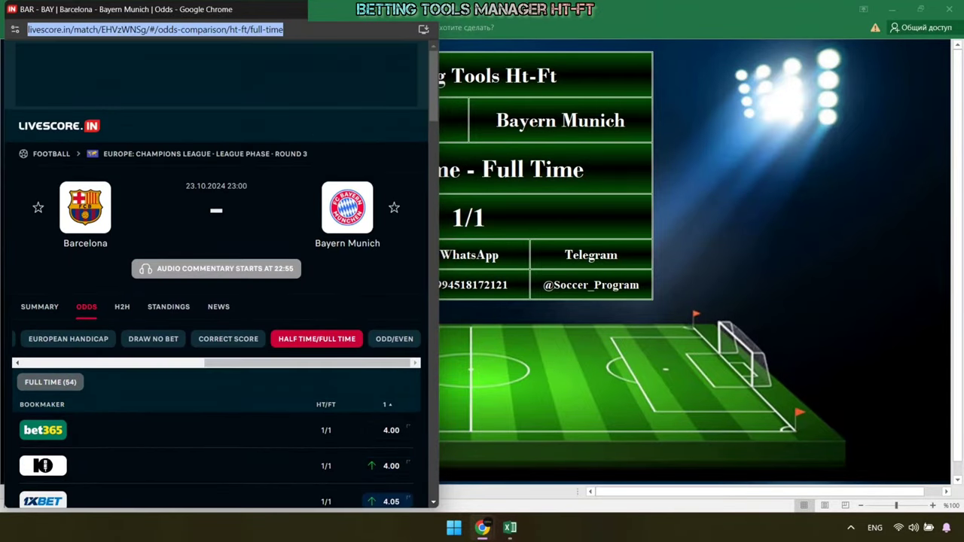
pyautogui.scroll(-2, 219, 301)
pyautogui.scroll(-4, 219, 301)
pyautogui.scroll(-3, 219, 301)
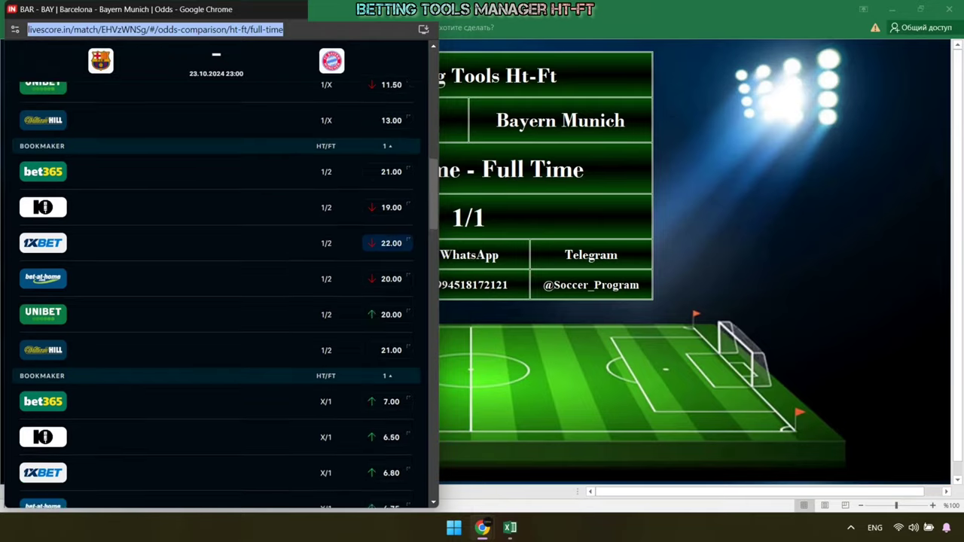
pyautogui.scroll(-2, 218, 301)
pyautogui.scroll(-3, 218, 301)
pyautogui.scroll(3, 218, 301)
pyautogui.scroll(3, 218, 301)
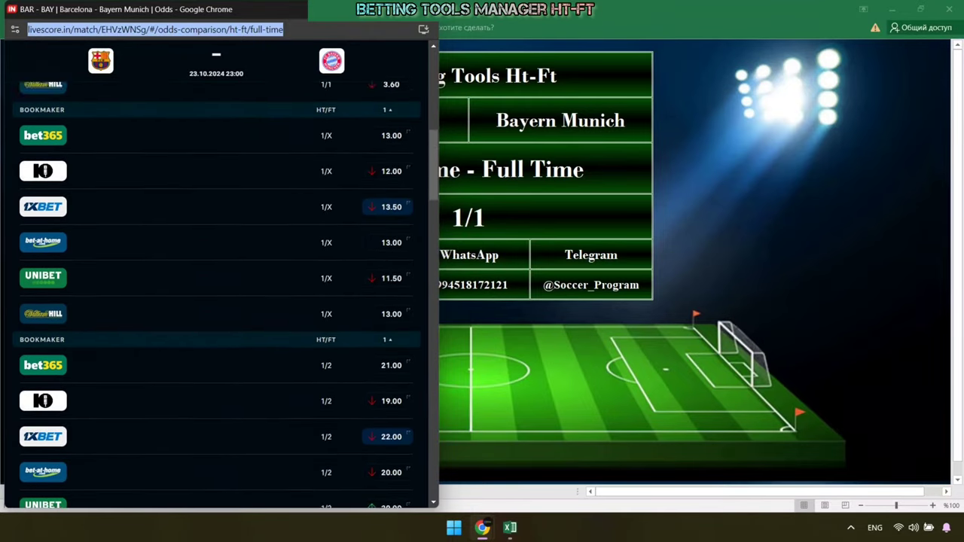
pyautogui.scroll(5, 218, 301)
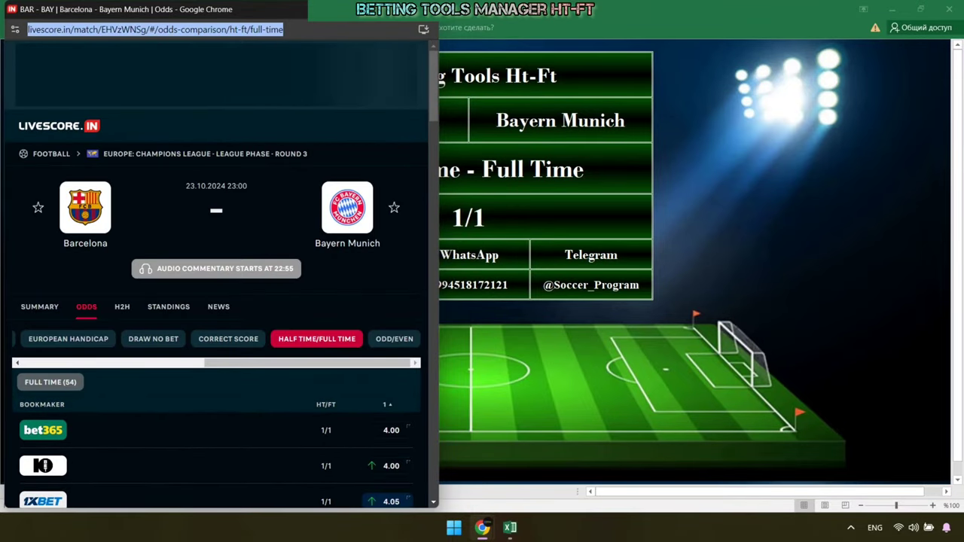
# Shrink and move the odds window off the sheet, review it, then close it.
pyautogui.moveTo(2, 2); pyautogui.dragTo(57, 183)
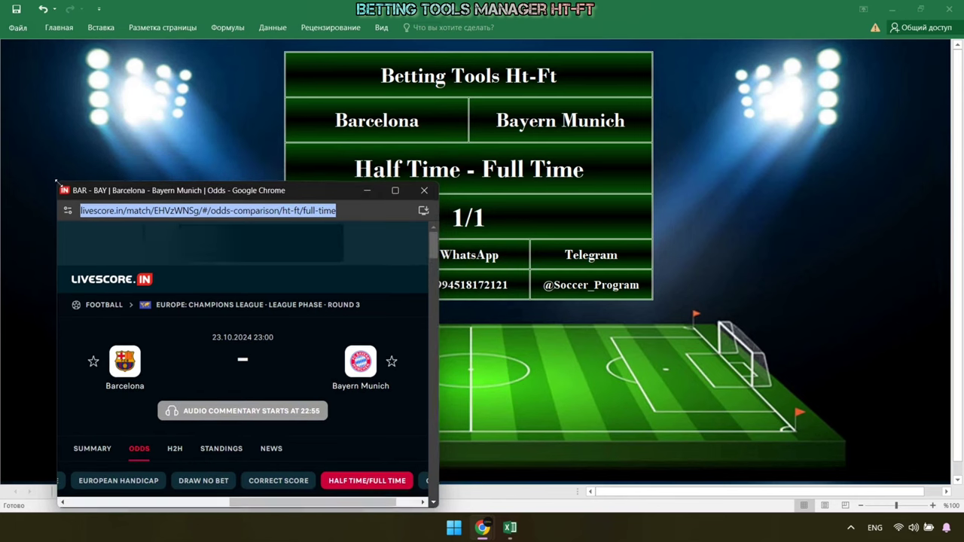
pyautogui.moveTo(120, 193); pyautogui.dragTo(338, 260)
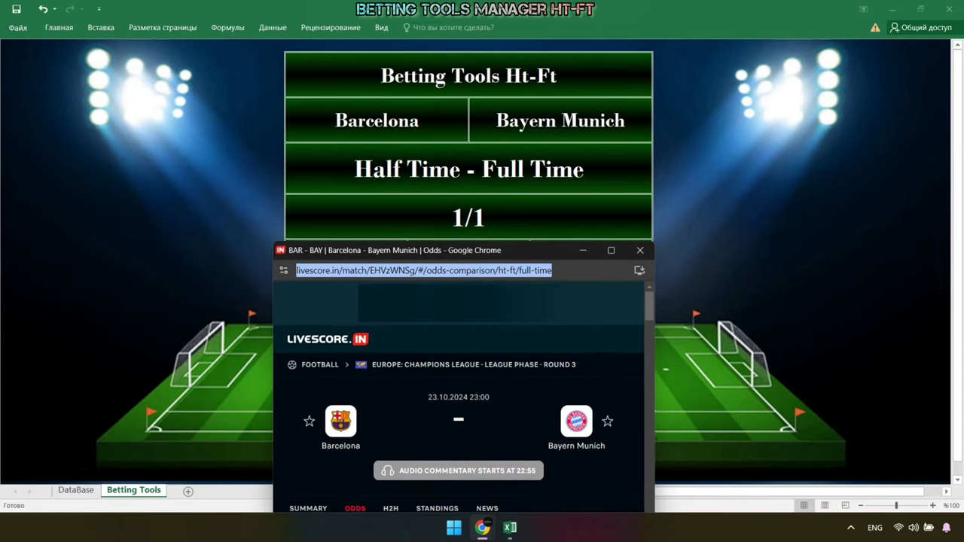
pyautogui.scroll(-5, 460, 391)
pyautogui.scroll(-2, 459, 391)
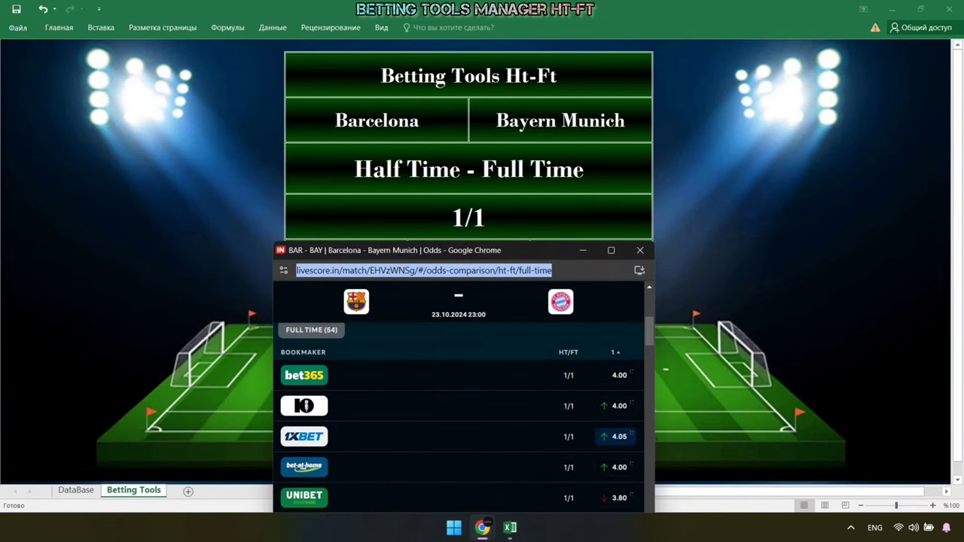
pyautogui.scroll(-1, 459, 407)
pyautogui.scroll(-2, 459, 407)
pyautogui.scroll(-3, 460, 407)
pyautogui.scroll(-3, 460, 407)
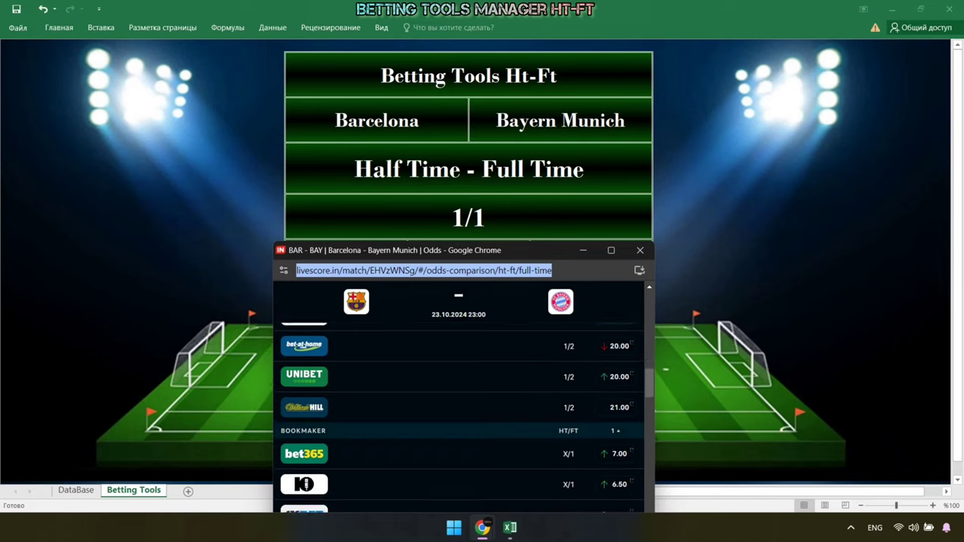
pyautogui.scroll(3, 459, 406)
pyautogui.scroll(3, 459, 407)
pyautogui.scroll(3, 459, 407)
pyautogui.scroll(5, 459, 407)
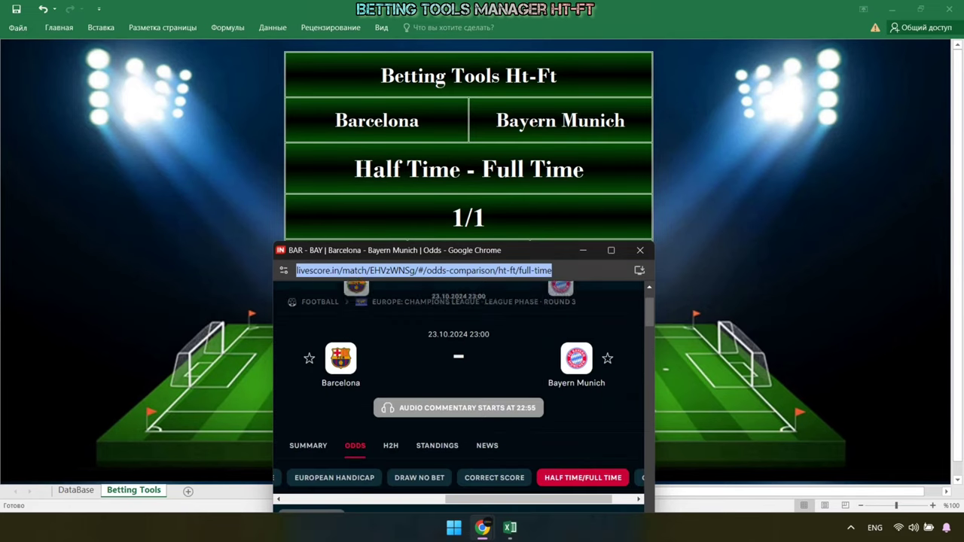
pyautogui.click(641, 250)
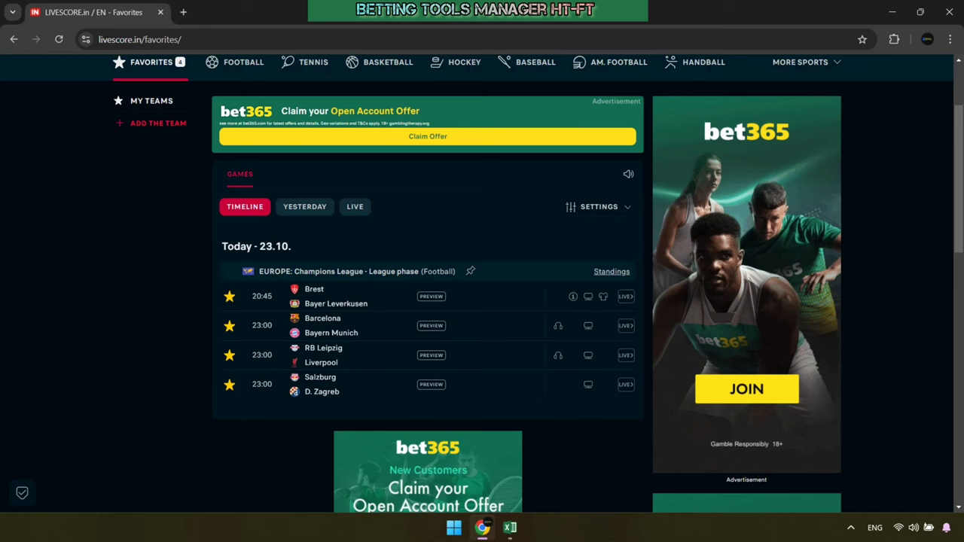
# Copy RB Leipzig's last matches from the head-to-head and paste them into the Home Team cell.
pyautogui.click(339, 354)
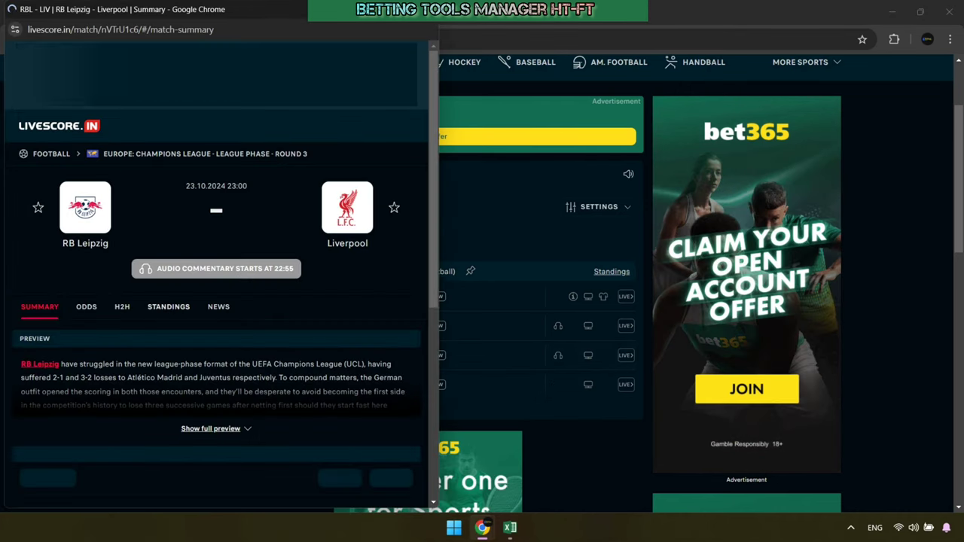
pyautogui.click(122, 307)
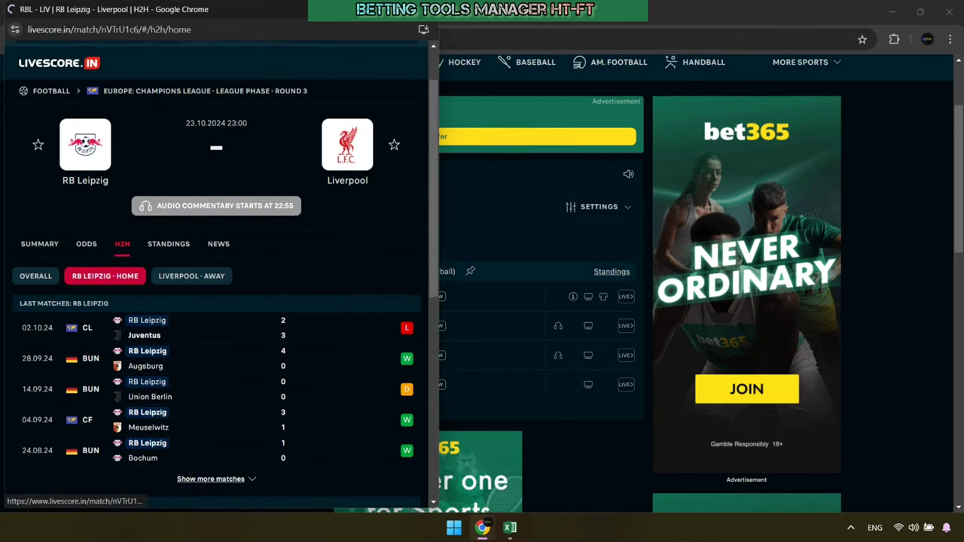
pyautogui.scroll(-1, 218, 302)
pyautogui.moveTo(53, 265); pyautogui.dragTo(226, 394)
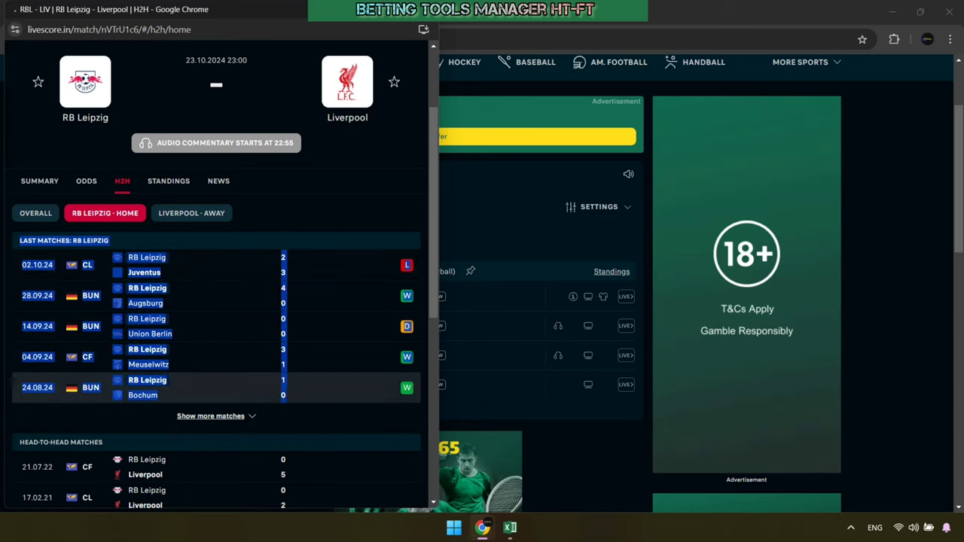
pyautogui.rightClick(411, 264)
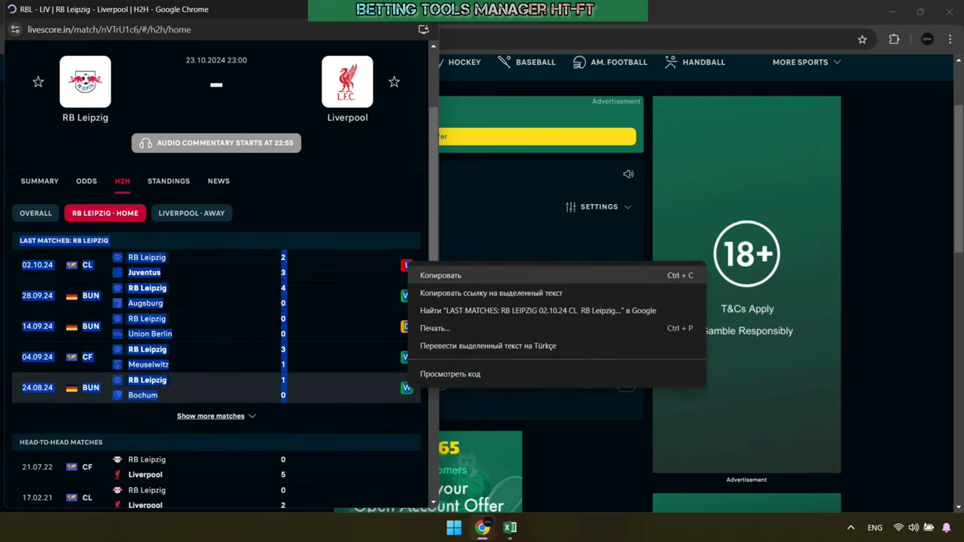
pyautogui.click(440, 276)
pyautogui.click(510, 527)
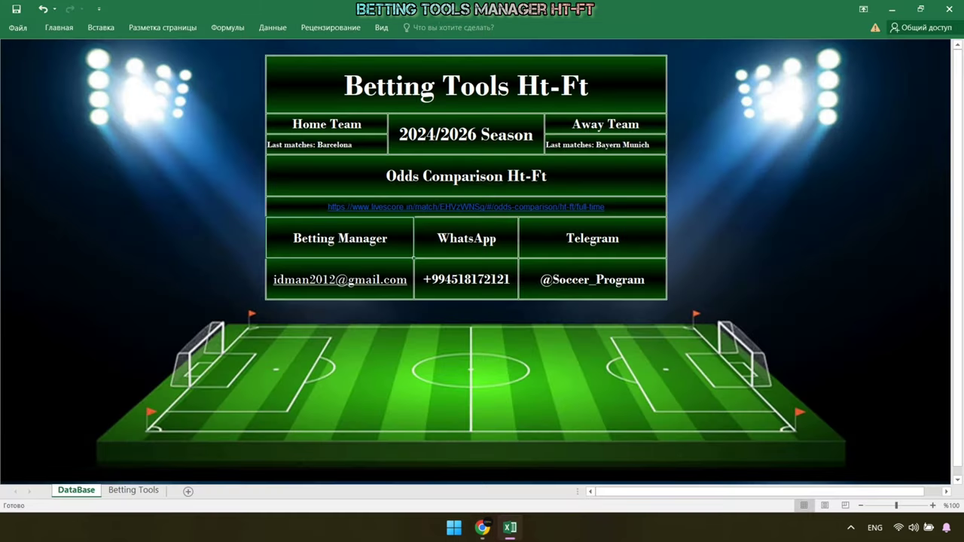
pyautogui.rightClick(275, 143)
pyautogui.click(317, 196)
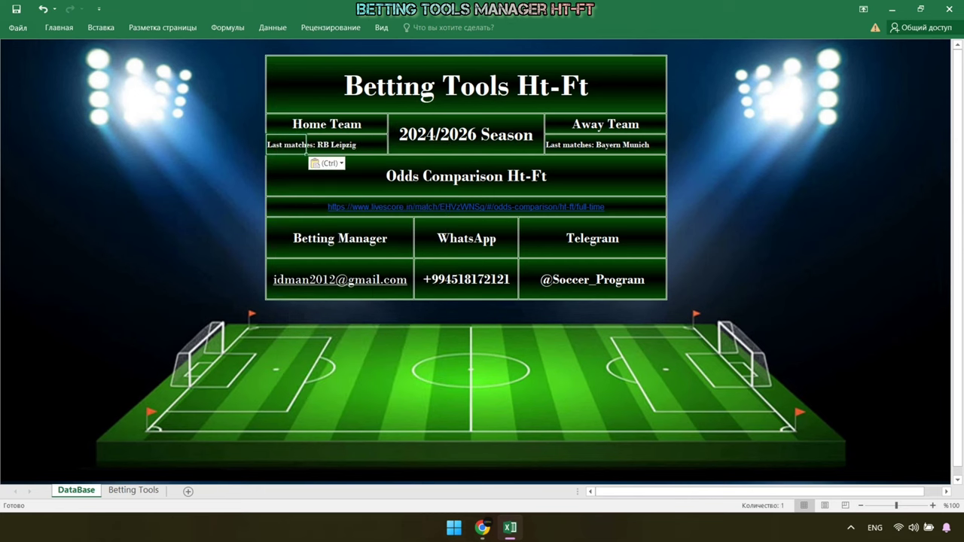
# Copy Liverpool's last away matches and paste them into the Away Team cell.
pyautogui.click(542, 452)
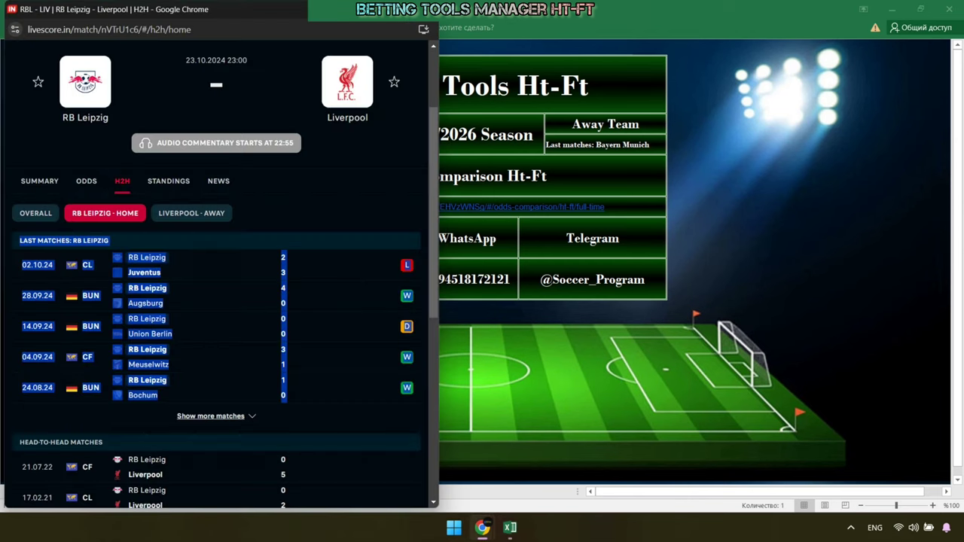
pyautogui.click(346, 316)
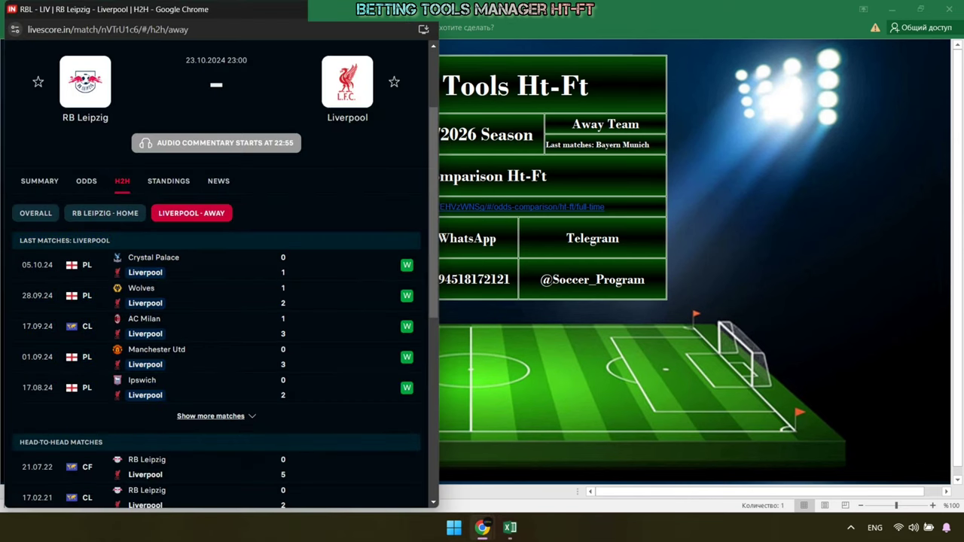
pyautogui.moveTo(16, 238)
pyautogui.mouseDown()
pyautogui.moveTo(278, 301)
pyautogui.moveTo(284, 397)
pyautogui.mouseUp()
pyautogui.rightClick(409, 399)
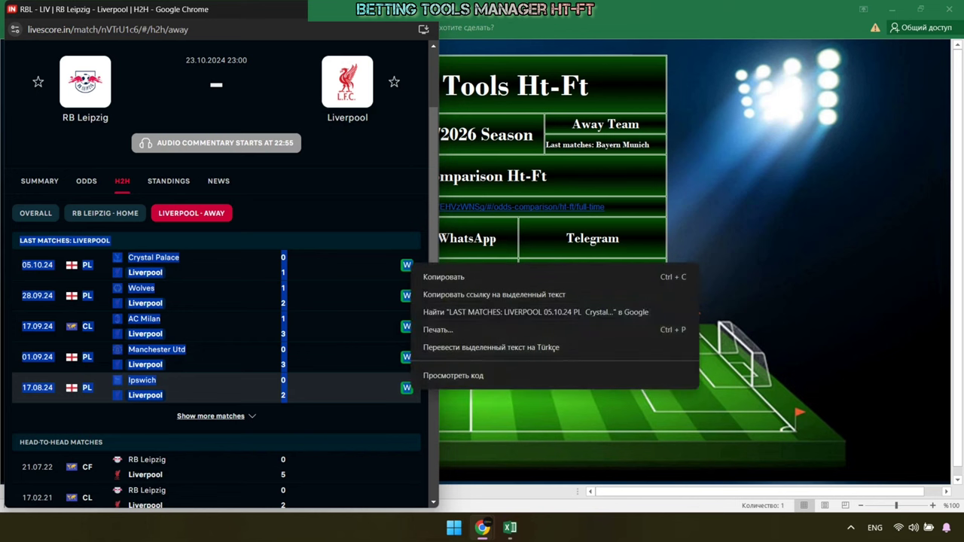
pyautogui.click(452, 275)
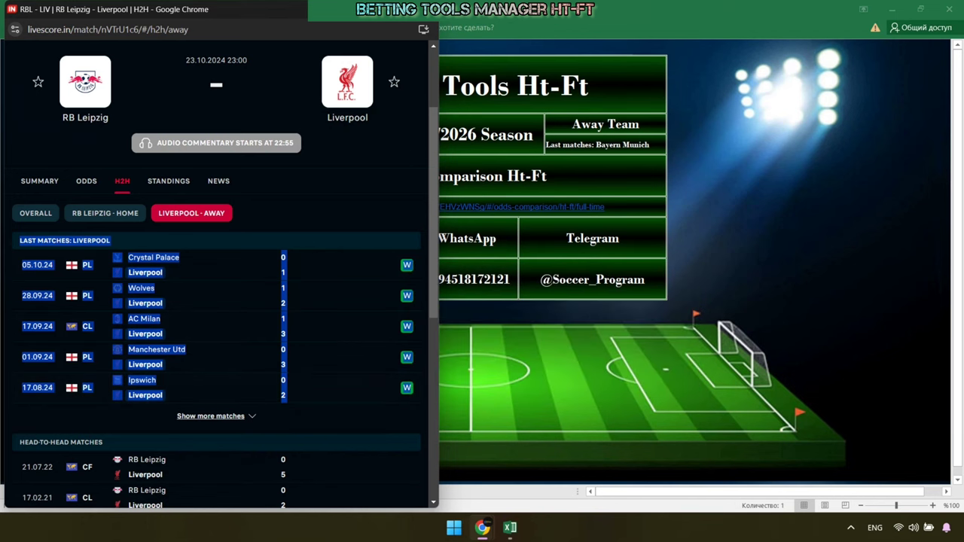
pyautogui.hotkey('alt', 'Tab')
pyautogui.rightClick(586, 149)
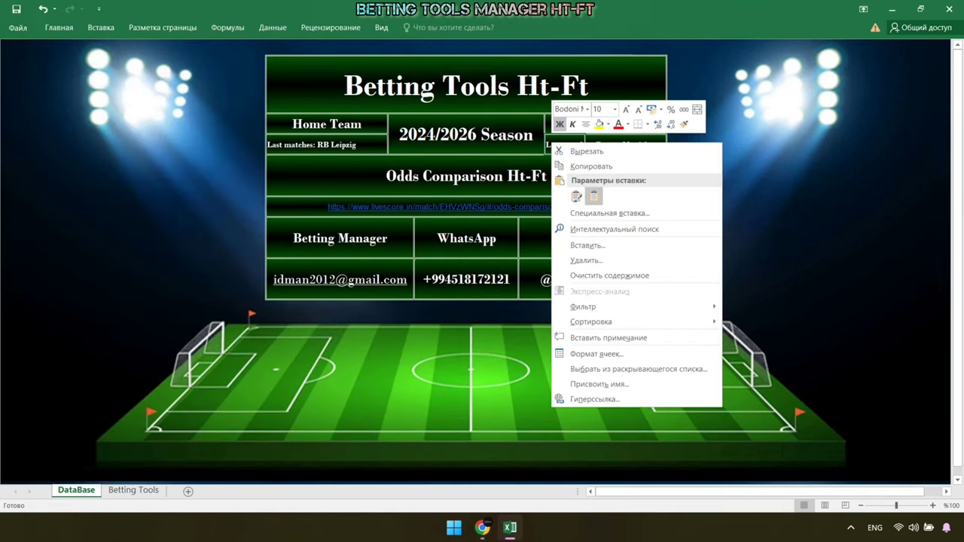
pyautogui.click(594, 196)
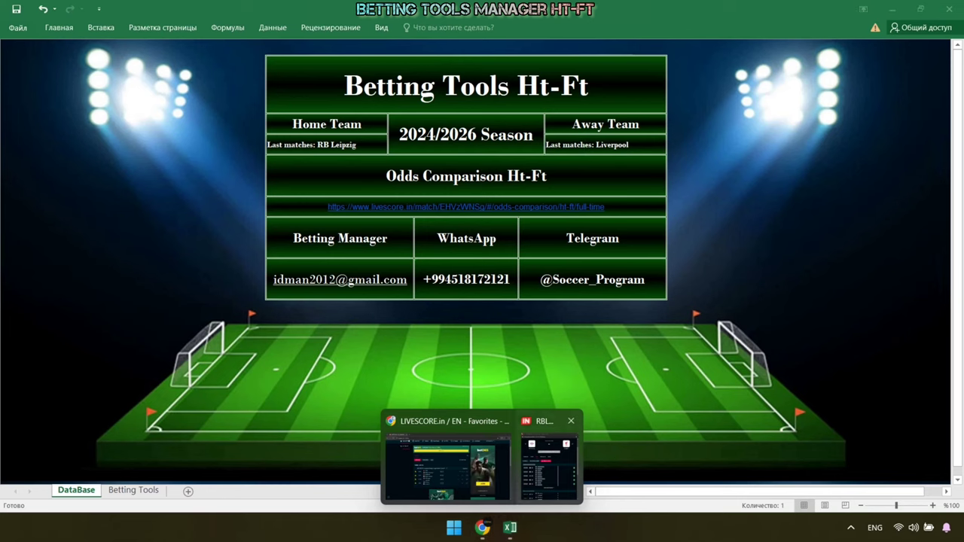
# Copy the address of the Leipzig–Liverpool half time/full time odds page.
pyautogui.click(482, 470)
pyautogui.click(86, 181)
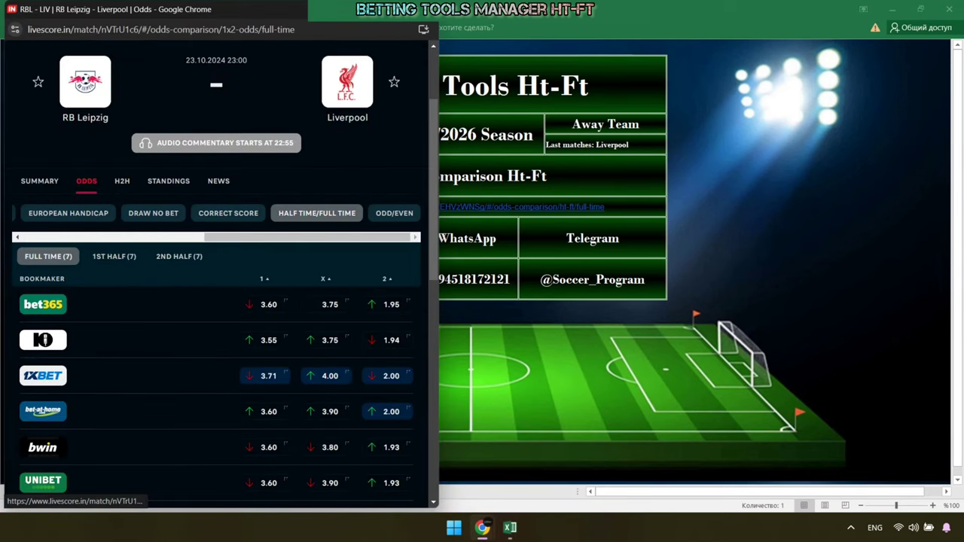
pyautogui.click(317, 213)
pyautogui.click(150, 29)
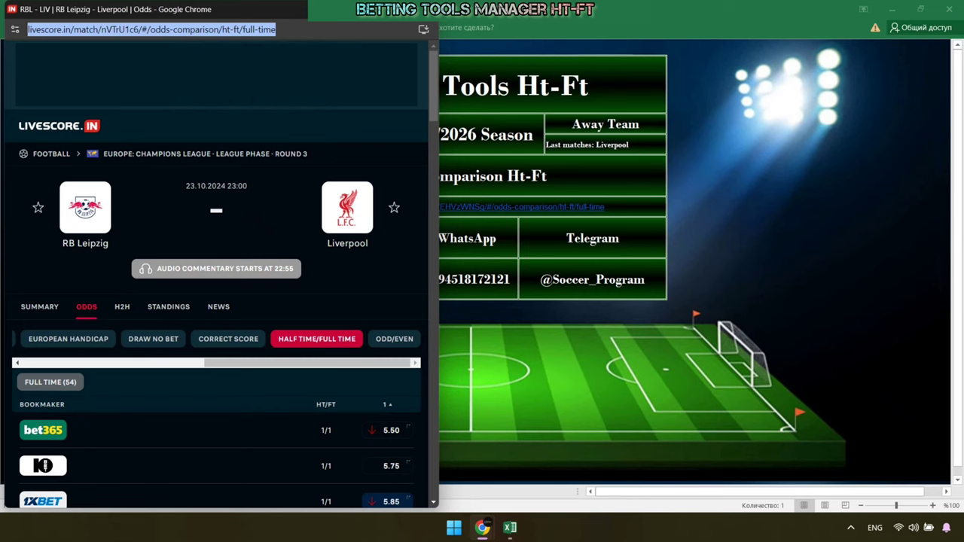
pyautogui.rightClick(248, 29)
pyautogui.click(291, 144)
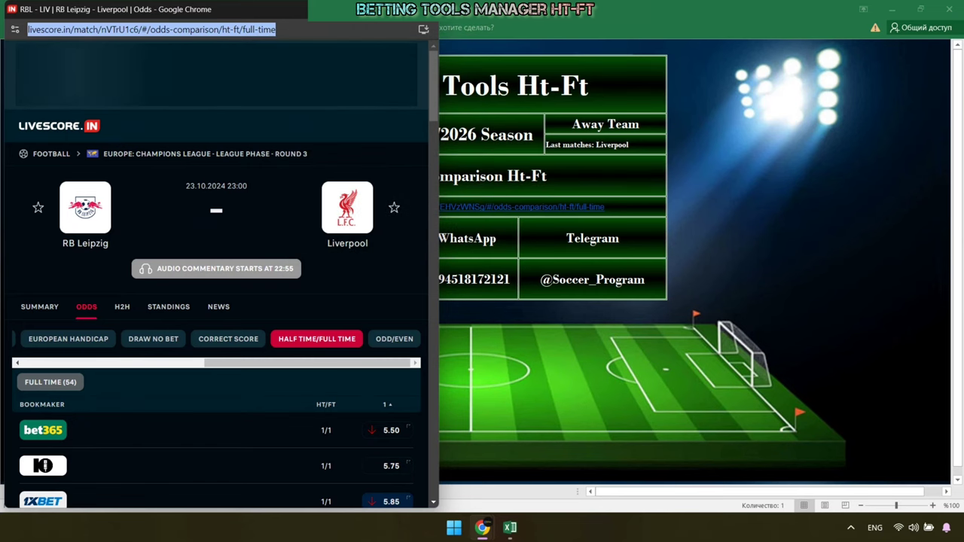
# Replace the old link with the Leipzig–Liverpool HT/FT odds URL, then view Betting Tools' 2/2 prediction.
pyautogui.click(510, 527)
pyautogui.rightClick(624, 204)
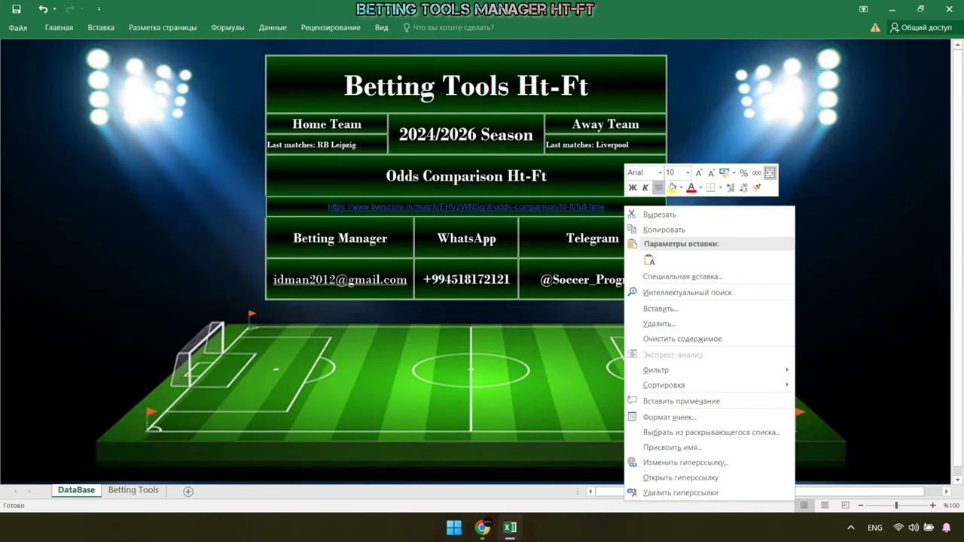
pyautogui.click(682, 339)
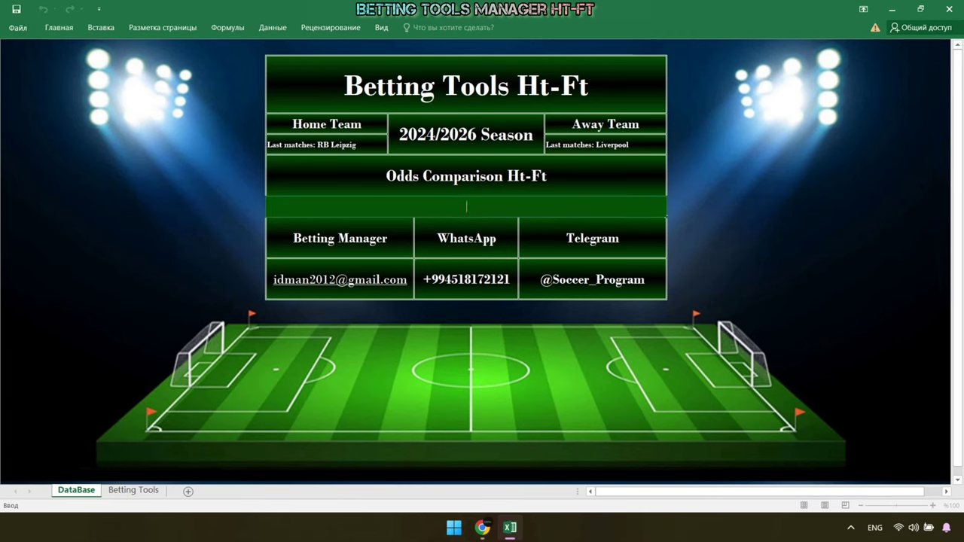
pyautogui.rightClick(451, 202)
pyautogui.click(476, 256)
pyautogui.press('Return')
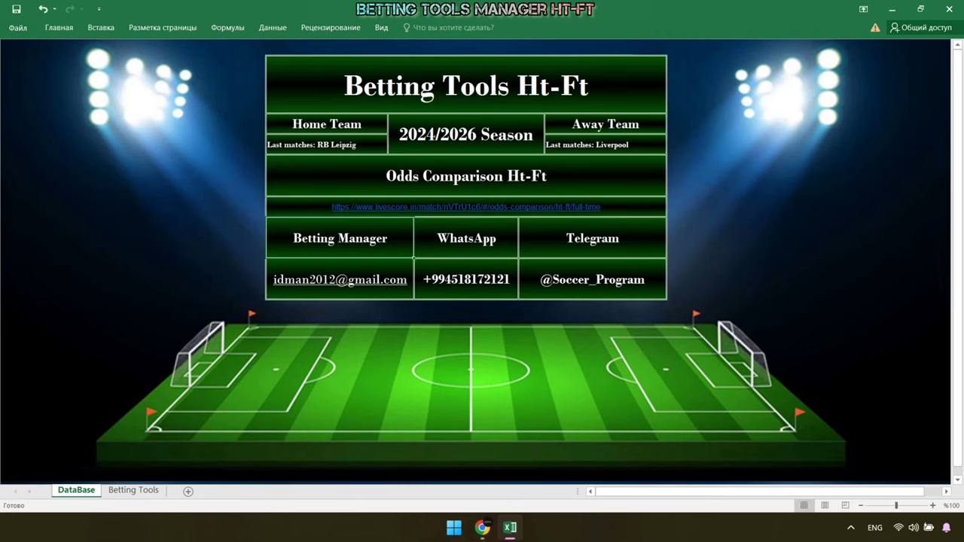
pyautogui.hotkey('ctrl', 'pagedown')
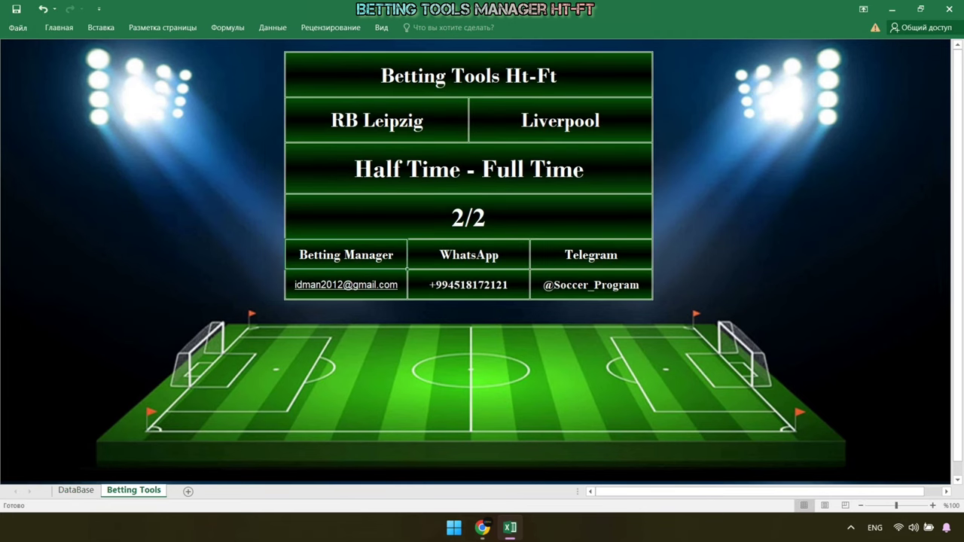
pyautogui.click(482, 527)
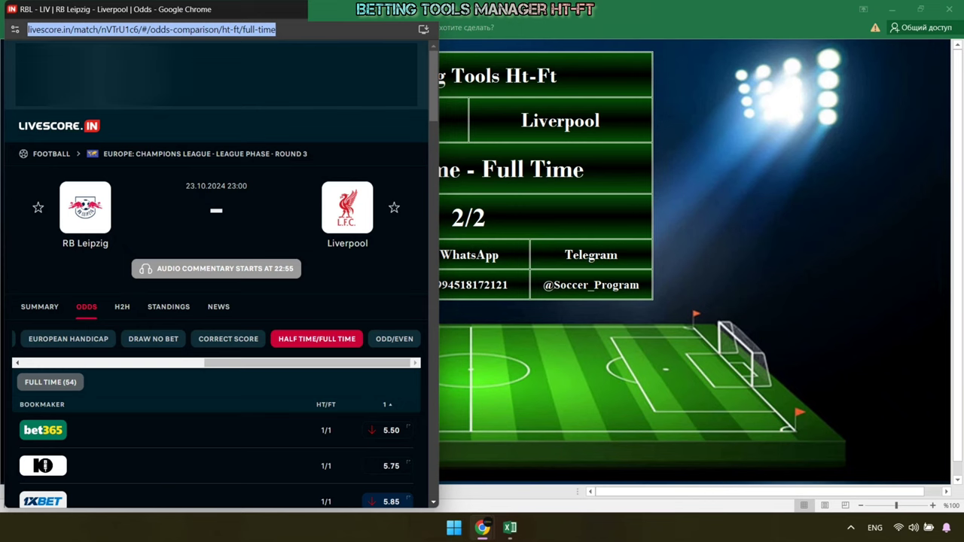
pyautogui.moveTo(2, 2)
pyautogui.mouseDown()
pyautogui.moveTo(1, 157)
pyautogui.moveTo(45, 208)
pyautogui.moveTo(42, 222)
pyautogui.mouseUp()
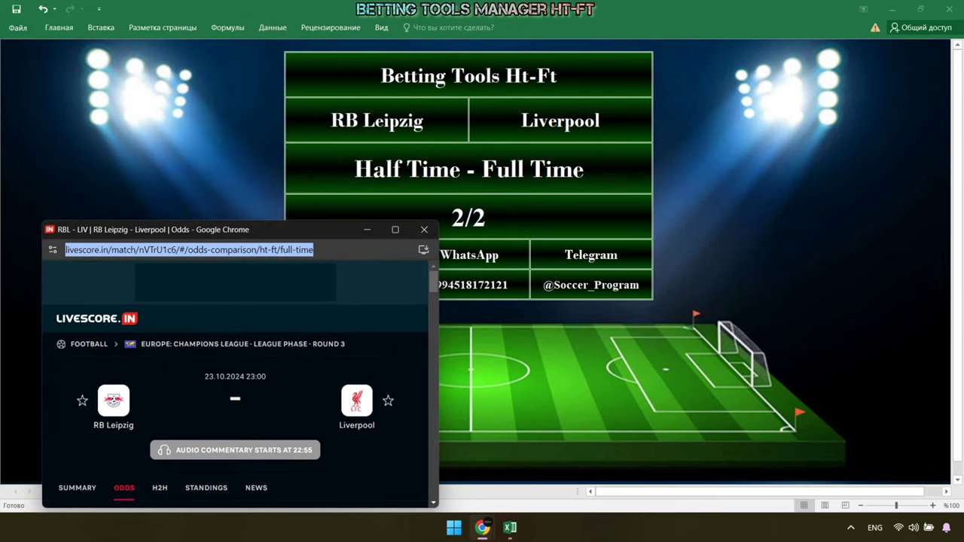
pyautogui.moveTo(226, 230)
pyautogui.mouseDown()
pyautogui.moveTo(427, 282)
pyautogui.moveTo(454, 252)
pyautogui.mouseUp()
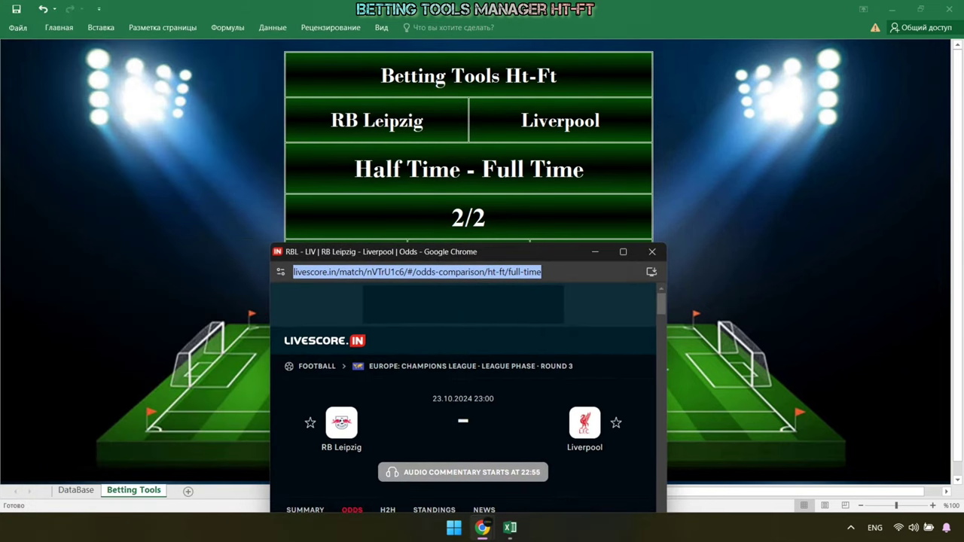
pyautogui.scroll(-2, 462, 377)
pyautogui.scroll(-3, 463, 392)
pyautogui.scroll(-3, 462, 391)
pyautogui.scroll(-3, 463, 392)
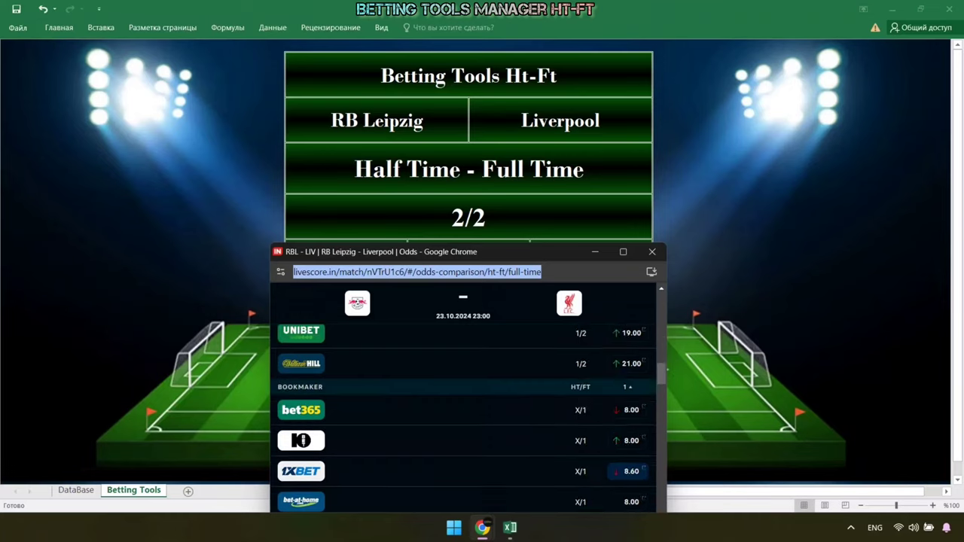
pyautogui.scroll(-3, 463, 391)
pyautogui.scroll(-3, 462, 392)
pyautogui.scroll(-3, 463, 392)
pyautogui.scroll(-3, 462, 392)
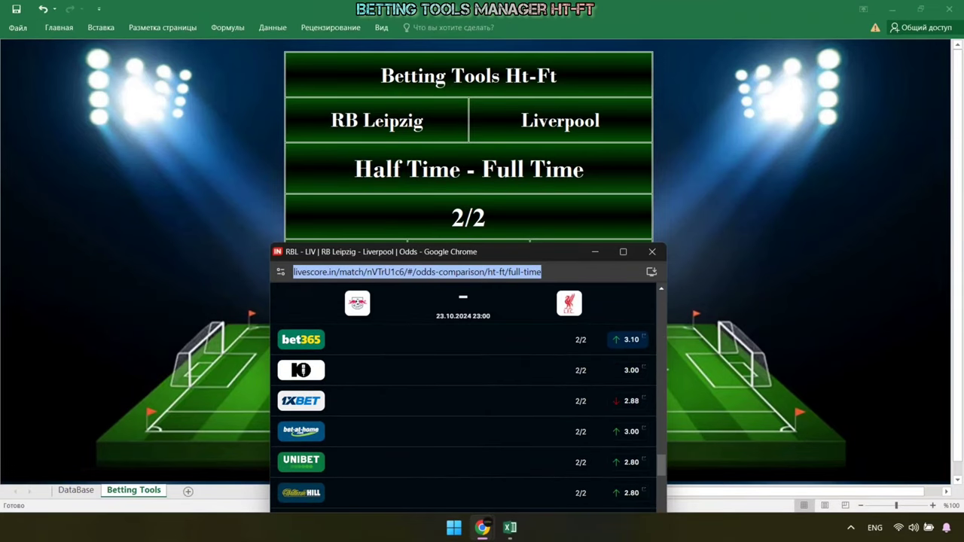
pyautogui.scroll(-2, 463, 392)
pyautogui.scroll(2, 463, 391)
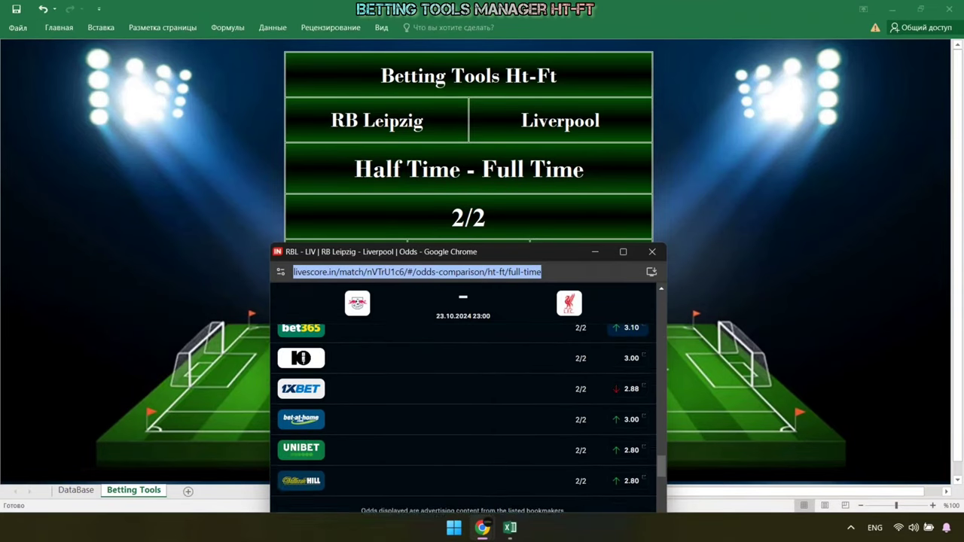
pyautogui.scroll(1, 463, 391)
pyautogui.scroll(3, 463, 392)
pyautogui.scroll(3, 462, 392)
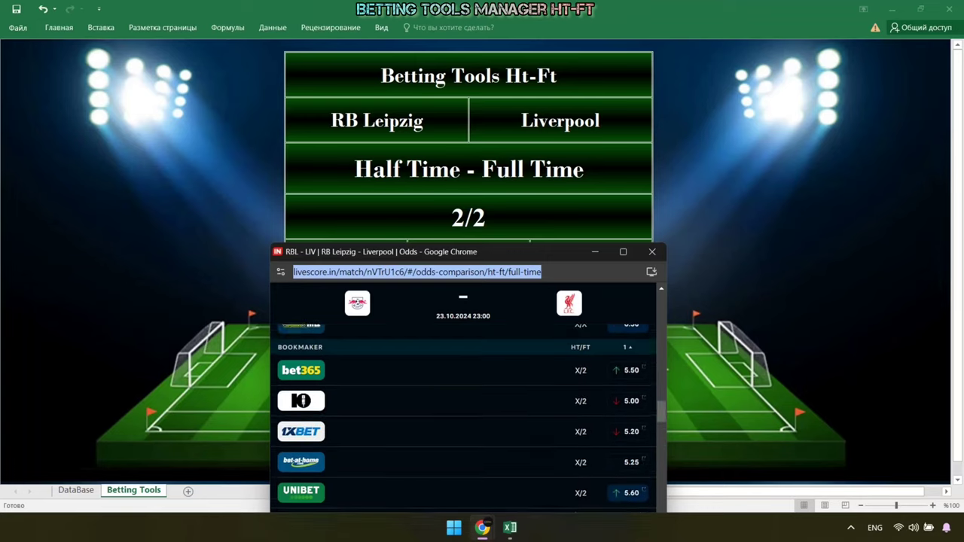
pyautogui.scroll(3, 463, 392)
pyautogui.scroll(3, 463, 392)
pyautogui.scroll(5, 462, 392)
pyautogui.scroll(3, 462, 392)
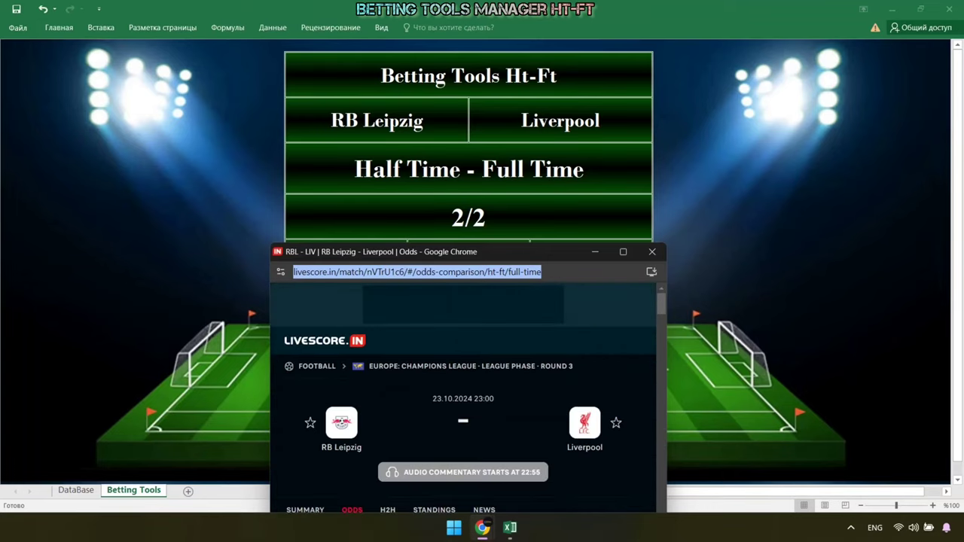
pyautogui.scroll(-1, 462, 398)
pyautogui.click(306, 355)
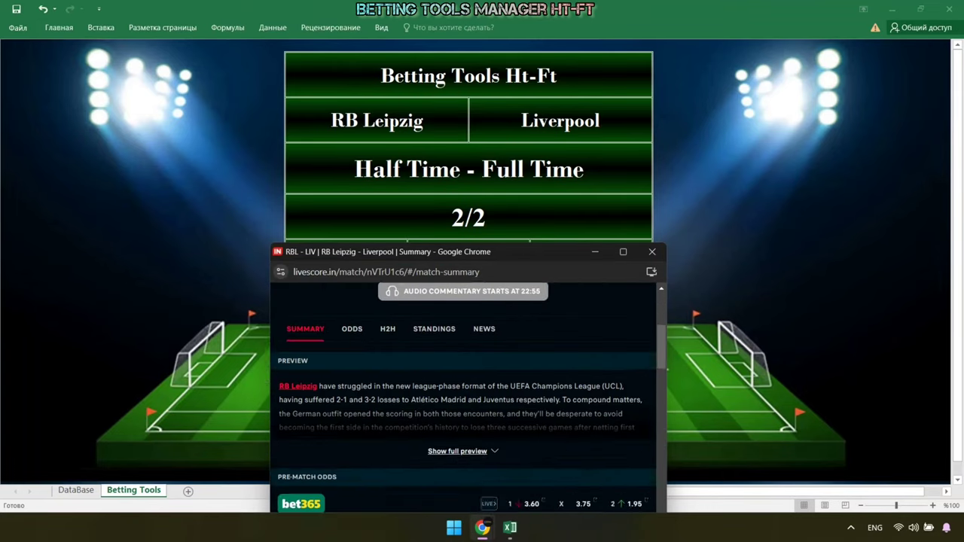
pyautogui.scroll(-3, 462, 398)
pyautogui.scroll(-1, 462, 398)
pyautogui.scroll(2, 463, 398)
pyautogui.scroll(3, 463, 398)
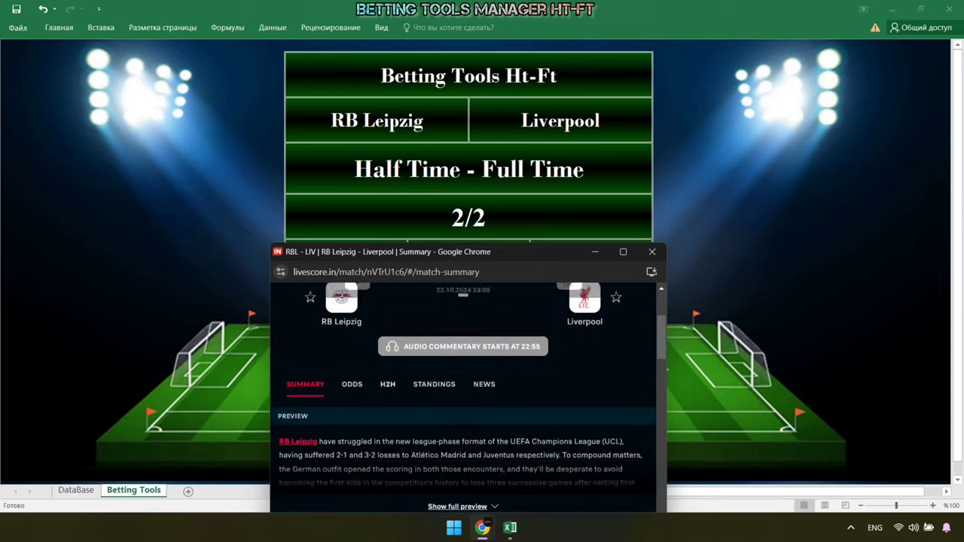
pyautogui.scroll(1, 463, 398)
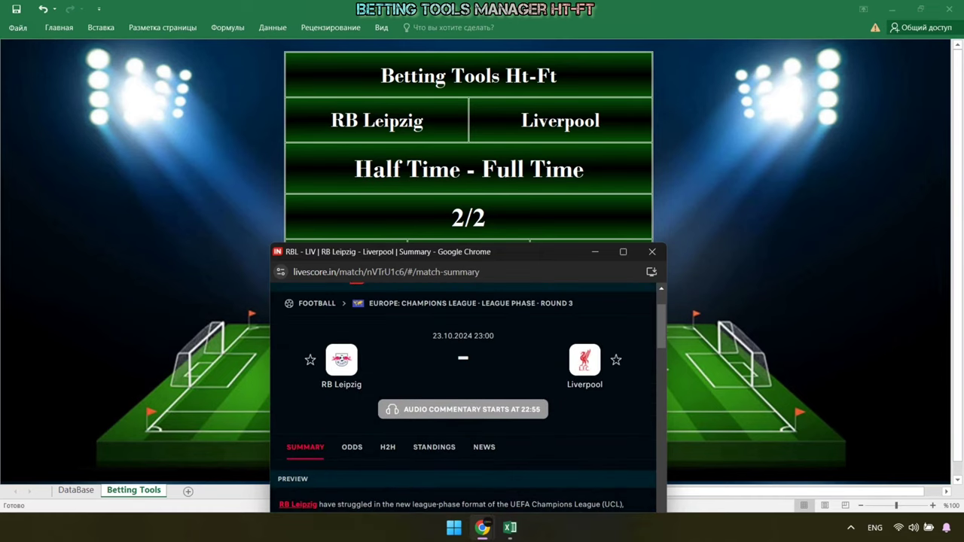
pyautogui.hotkey('alt', 'Tab')
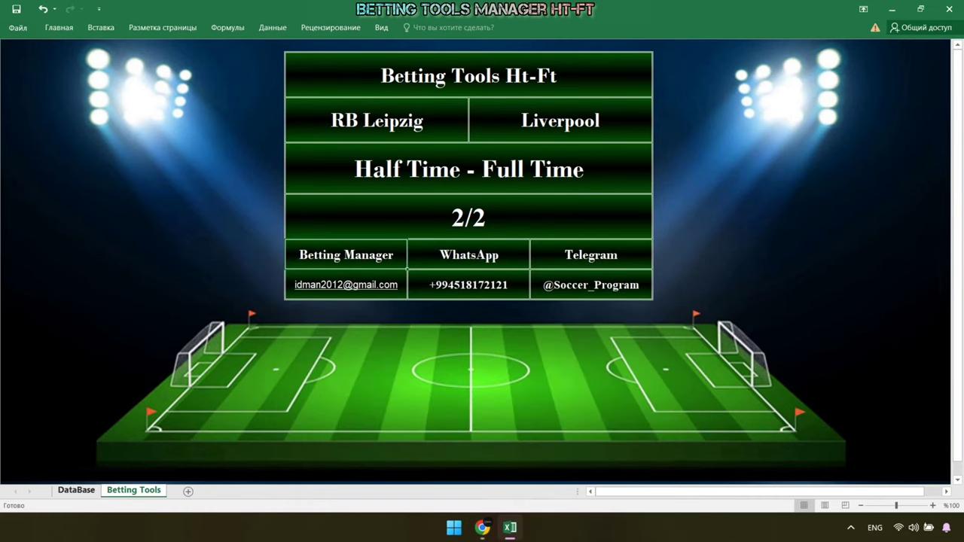
# Copy Salzburg's last home matches from the Salzburg–D. Zagreb head-to-head, then return to the workbook.
pyautogui.click(482, 528)
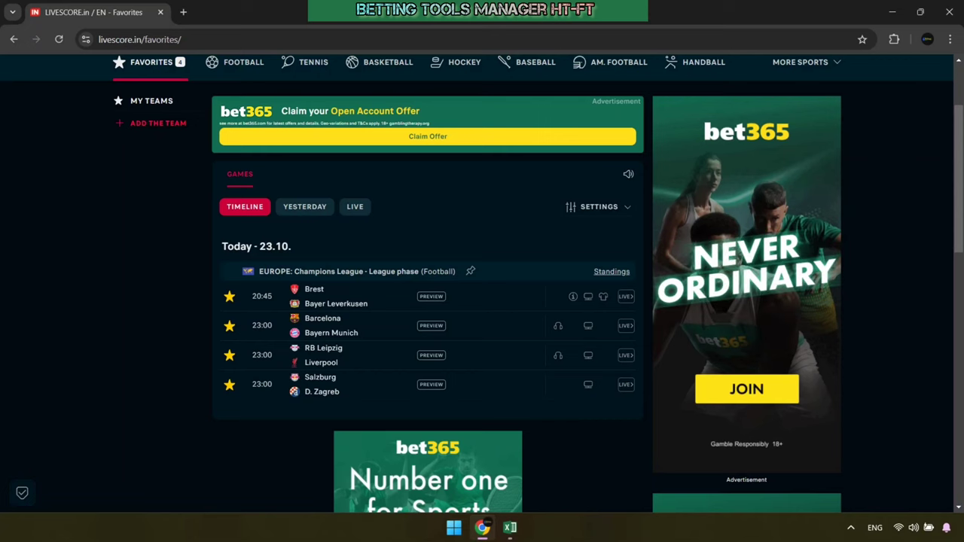
pyautogui.click(320, 381)
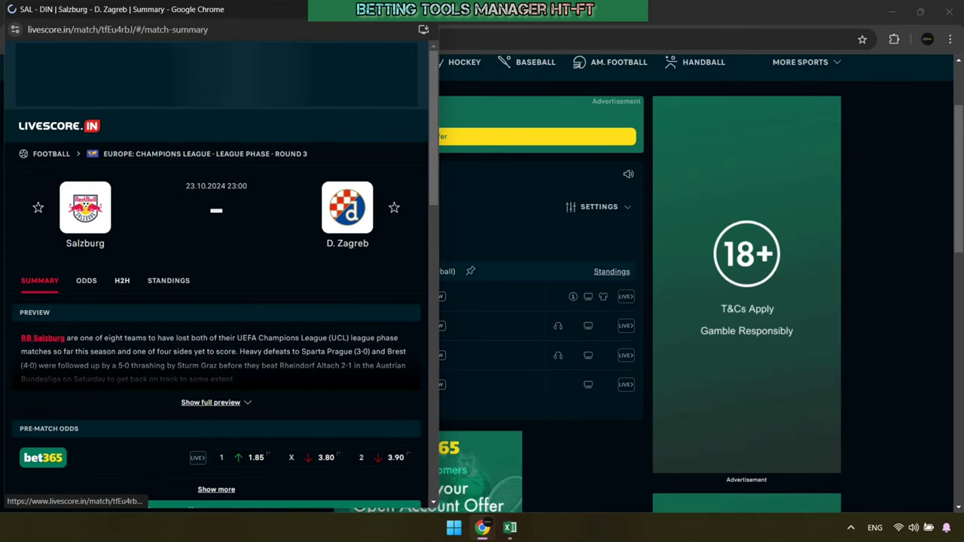
pyautogui.click(122, 281)
pyautogui.scroll(-2, 216, 301)
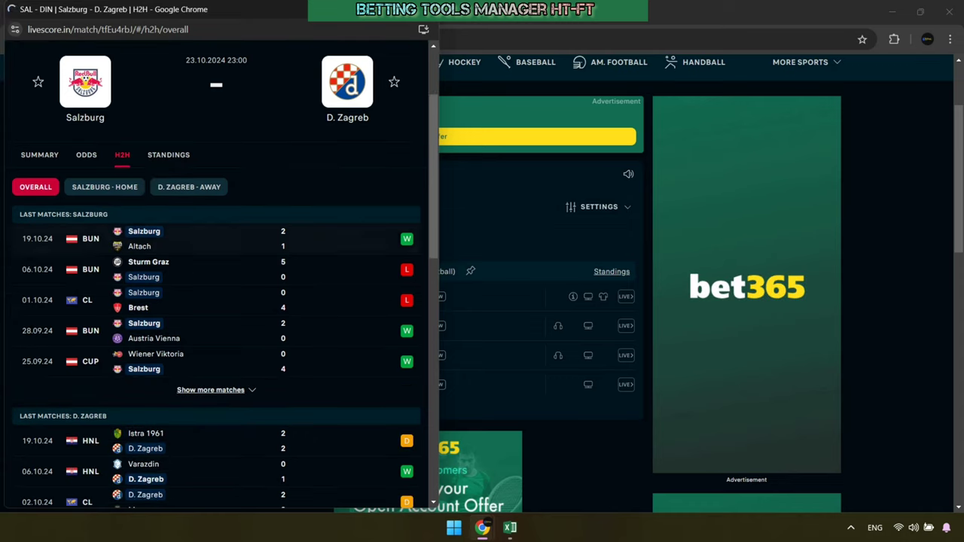
pyautogui.click(105, 187)
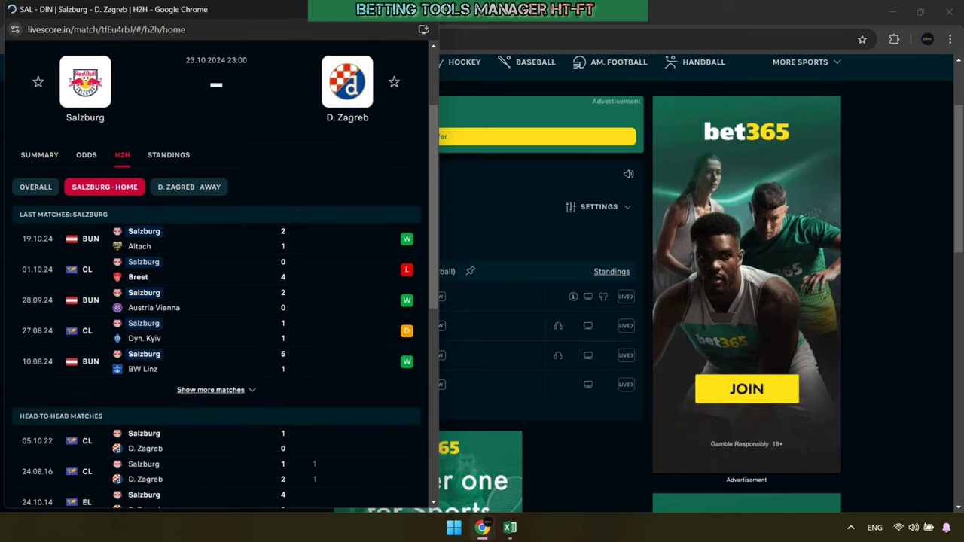
pyautogui.moveTo(35, 215); pyautogui.dragTo(285, 369)
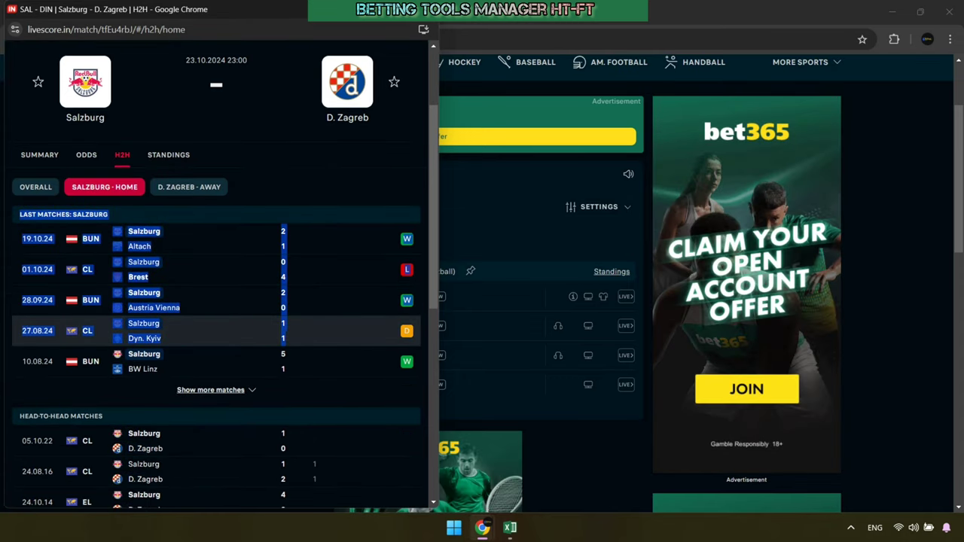
pyautogui.rightClick(407, 359)
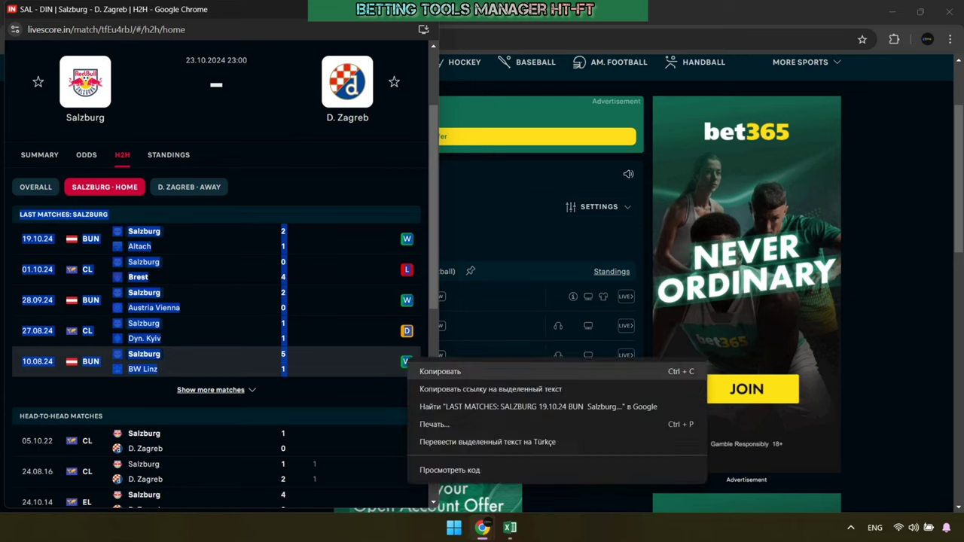
pyautogui.click(441, 367)
pyautogui.click(510, 527)
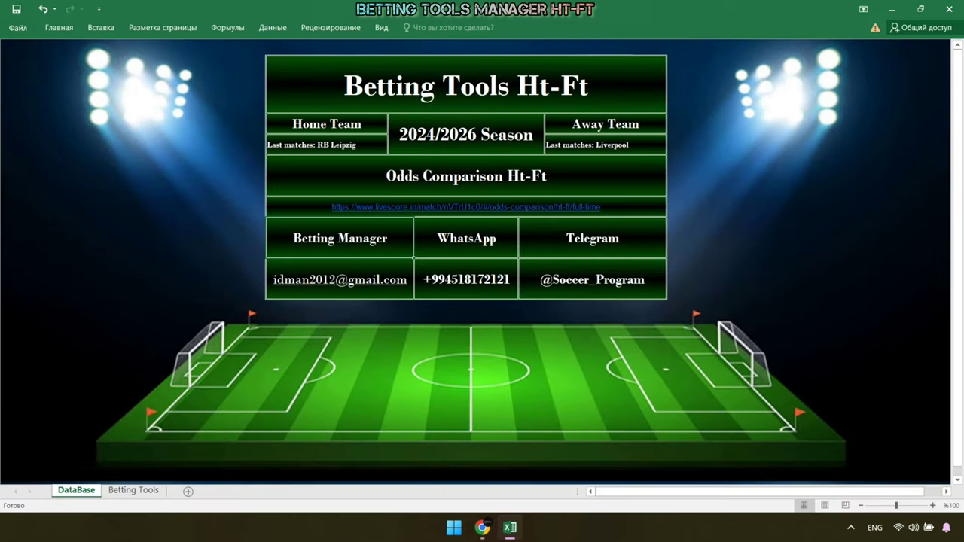
# Paste Salzburg's matches into the Home Team cell and D. Zagreb's away matches into the Away Team cell.
pyautogui.rightClick(276, 143)
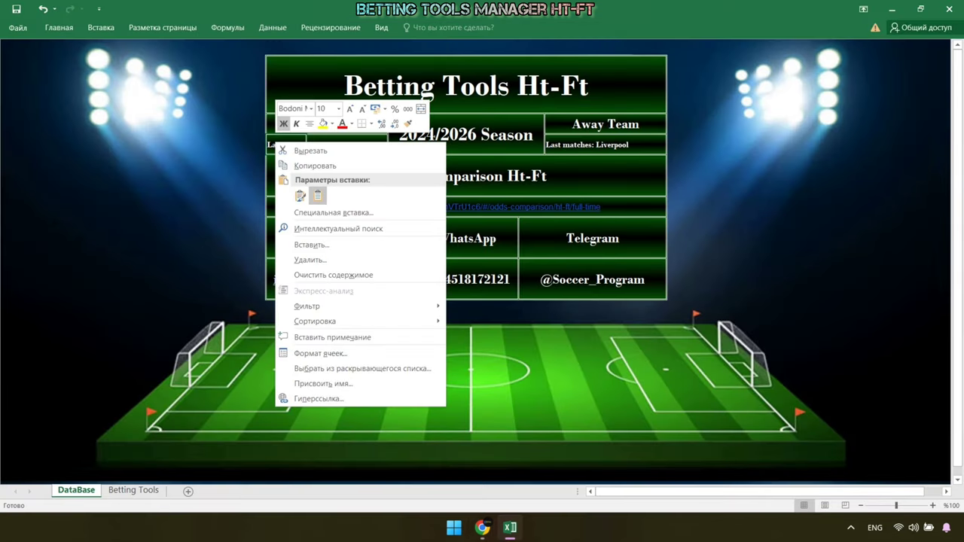
pyautogui.click(317, 195)
pyautogui.moveTo(482, 527)
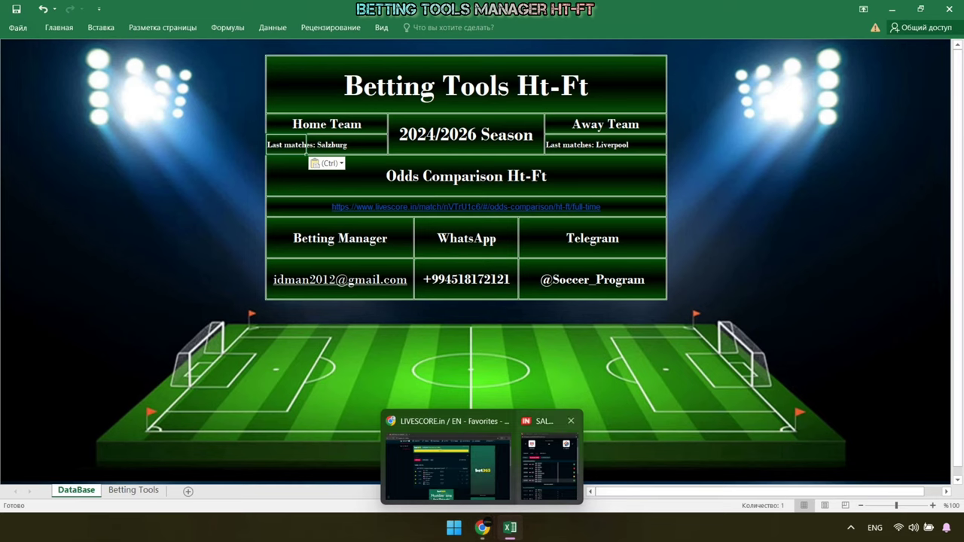
pyautogui.click(548, 459)
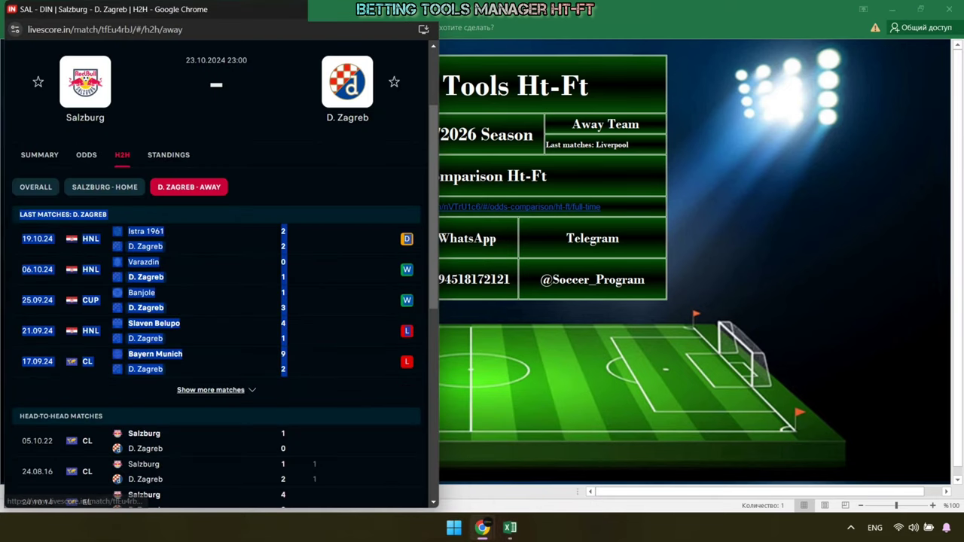
pyautogui.click(346, 301)
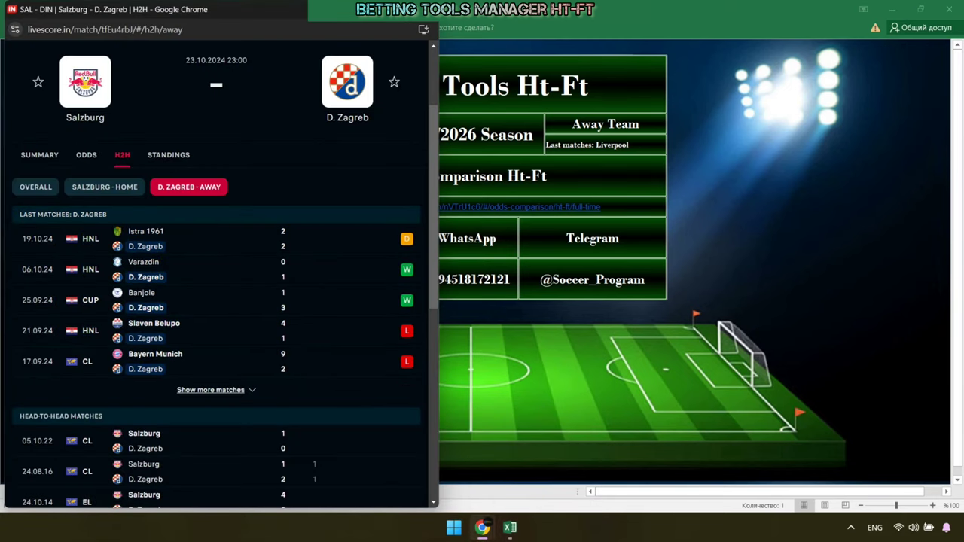
pyautogui.moveTo(20, 214); pyautogui.dragTo(405, 360)
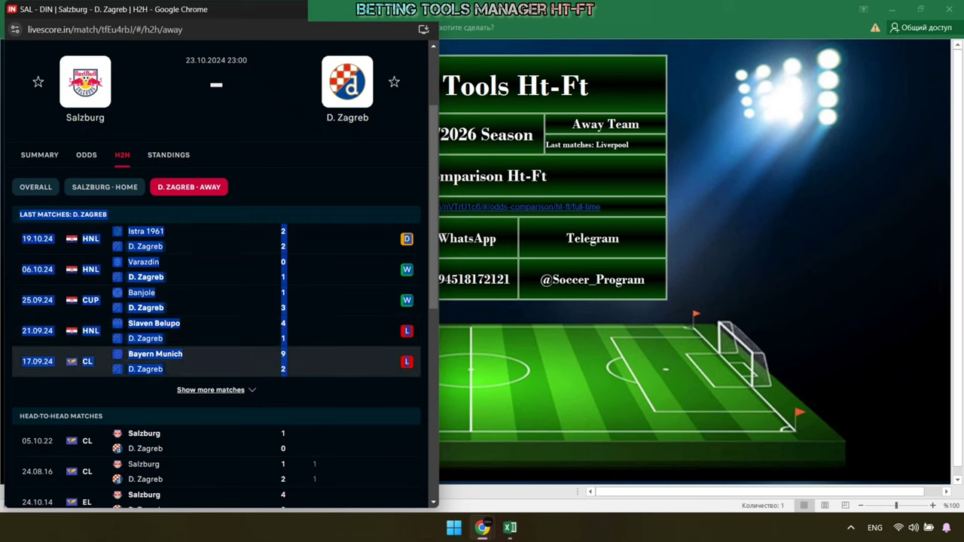
pyautogui.rightClick(404, 360)
pyautogui.click(437, 375)
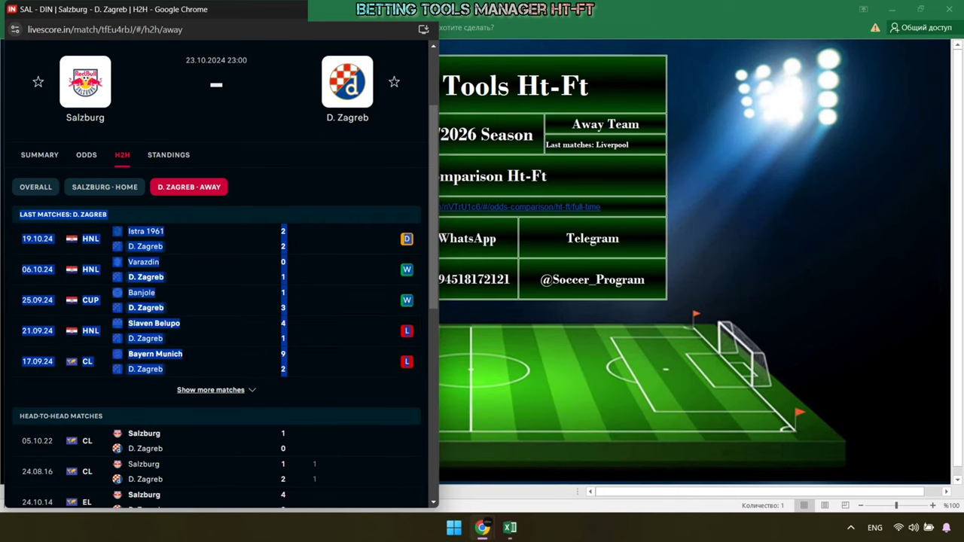
pyautogui.hotkey('alt', 'Tab')
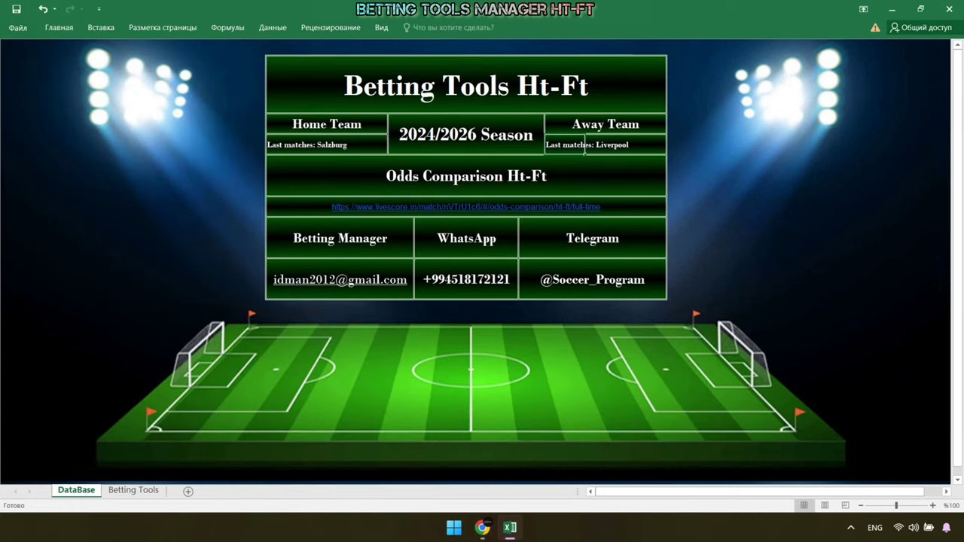
pyautogui.rightClick(554, 143)
pyautogui.click(594, 196)
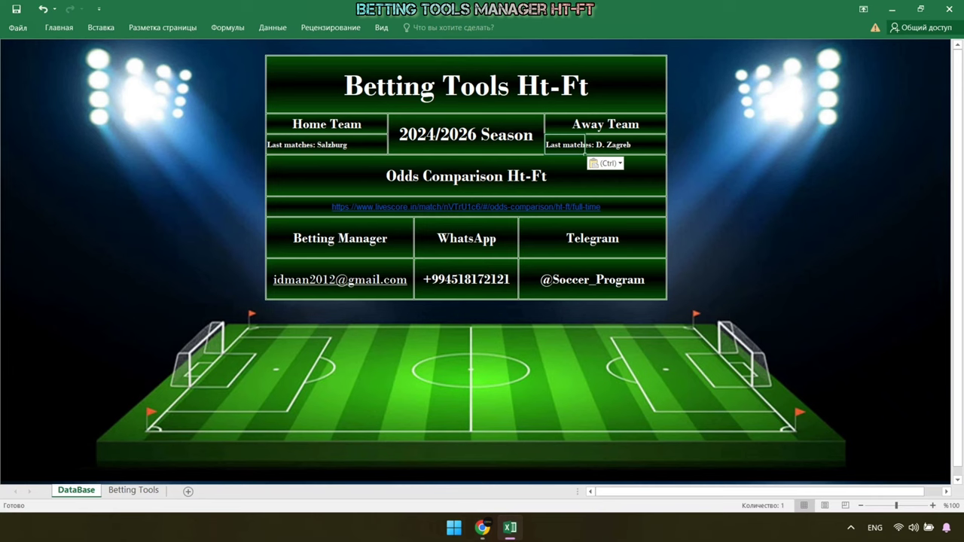
pyautogui.click(482, 467)
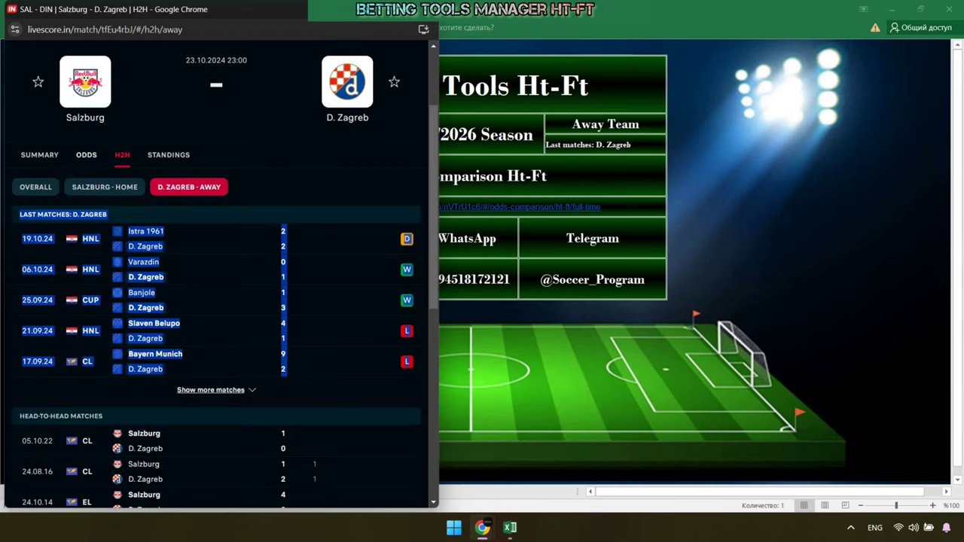
# Copy the address of the Salzburg–D. Zagreb half time/full time odds page.
pyautogui.click(86, 154)
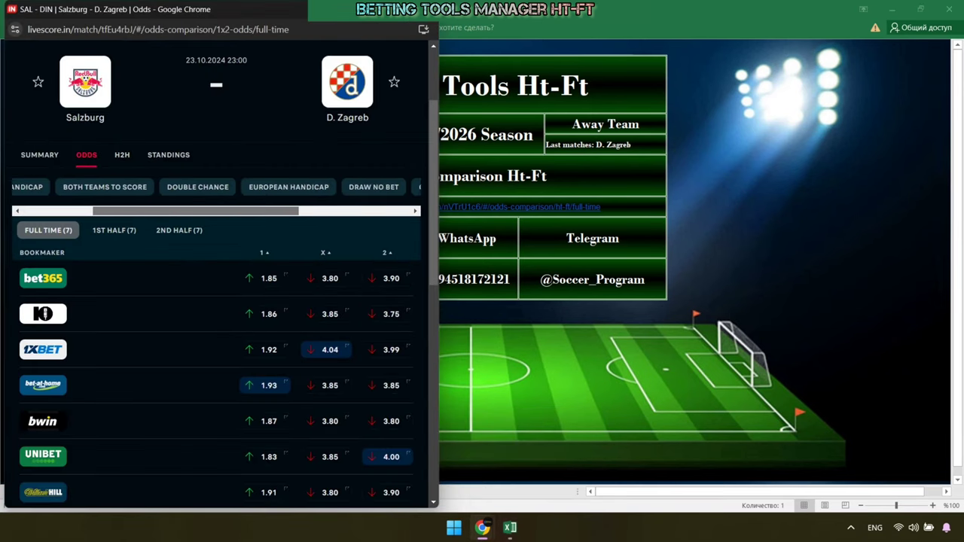
pyautogui.hscroll(3, 217, 187)
pyautogui.click(316, 187)
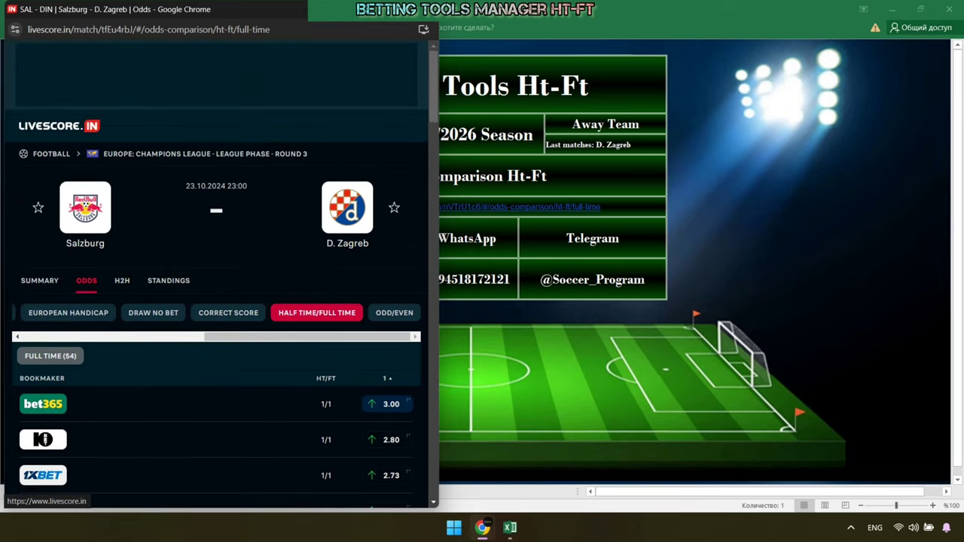
pyautogui.click(148, 30)
pyautogui.rightClick(218, 29)
pyautogui.click(256, 116)
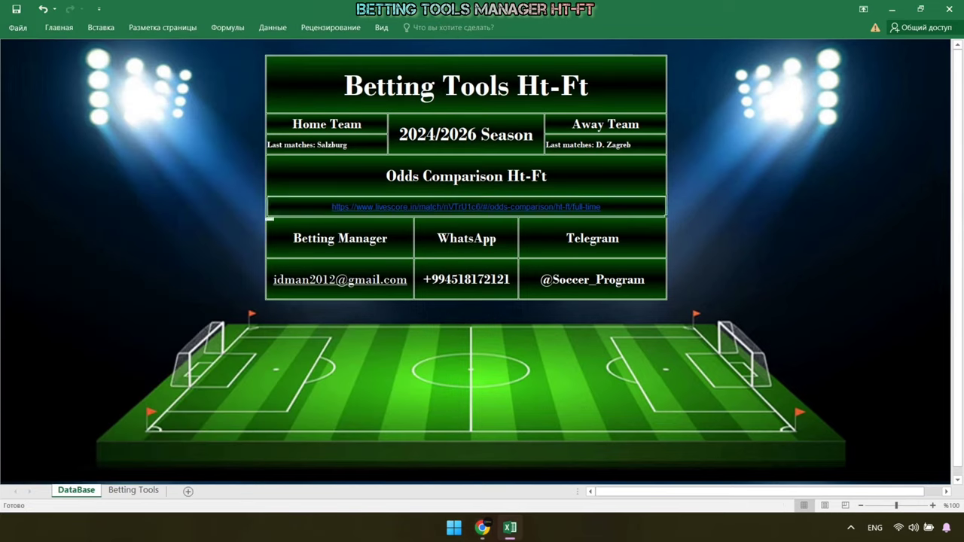
# Replace the old odds link in the DataBase link cell with the new HT/FT address.
pyautogui.rightClick(627, 205)
pyautogui.press('BackSpace')
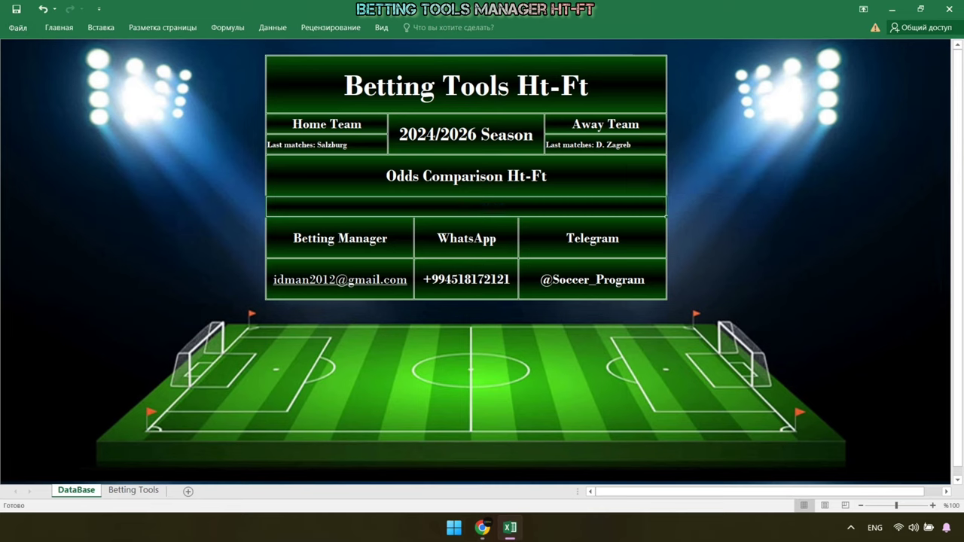
pyautogui.rightClick(453, 206)
pyautogui.click(477, 259)
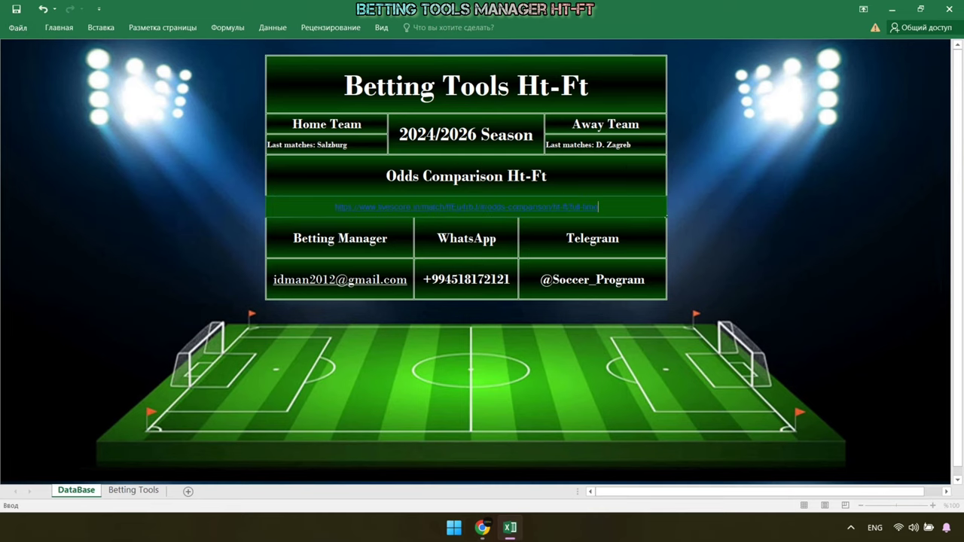
pyautogui.press('Return')
pyautogui.hotkey('ctrl', 'pagedown')
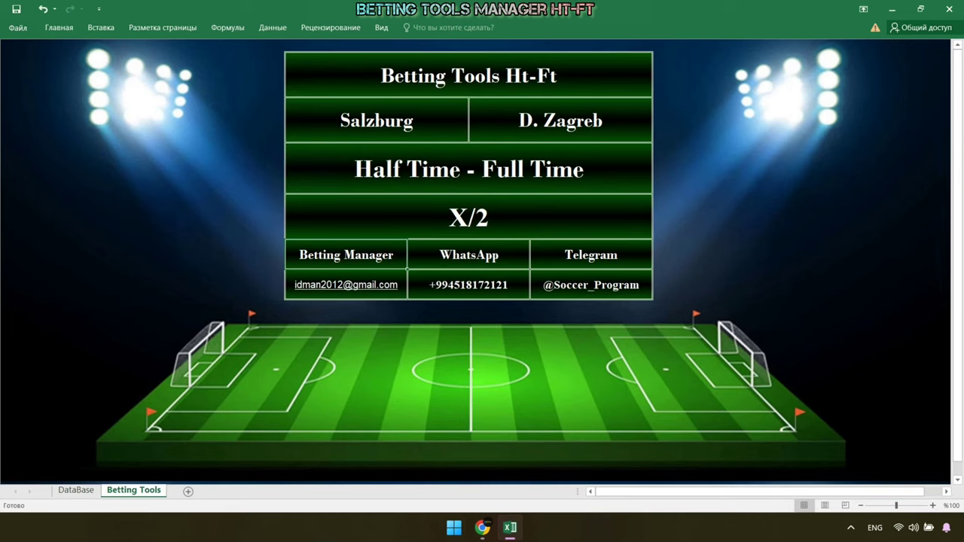
pyautogui.click(551, 461)
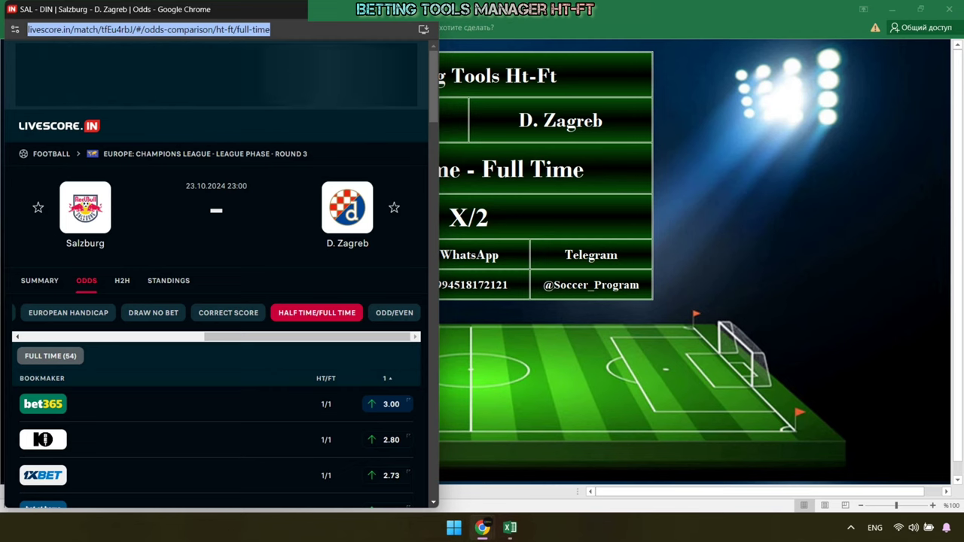
pyautogui.moveTo(68, 9)
pyautogui.mouseDown()
pyautogui.moveTo(116, 237)
pyautogui.moveTo(335, 255)
pyautogui.mouseUp()
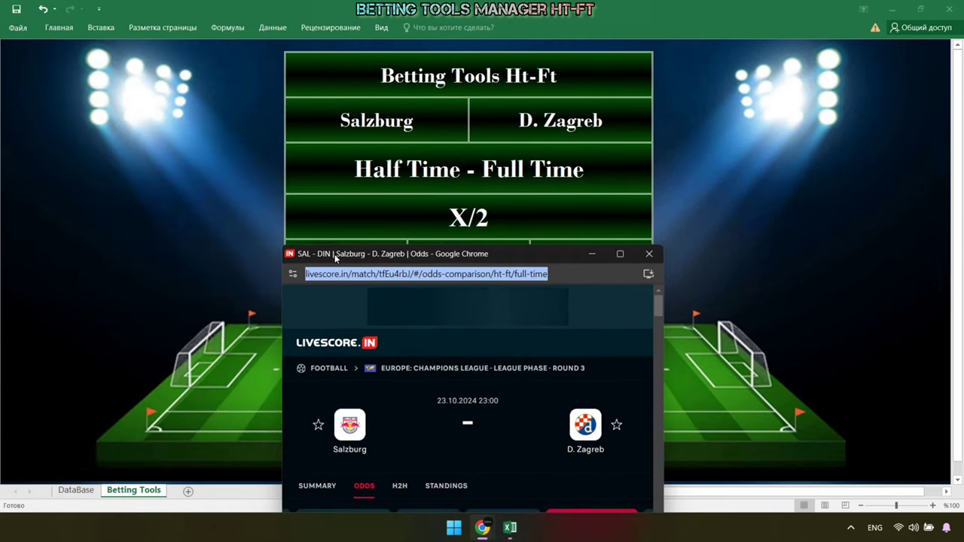
pyautogui.scroll(-2, 467, 400)
pyautogui.scroll(-5, 467, 400)
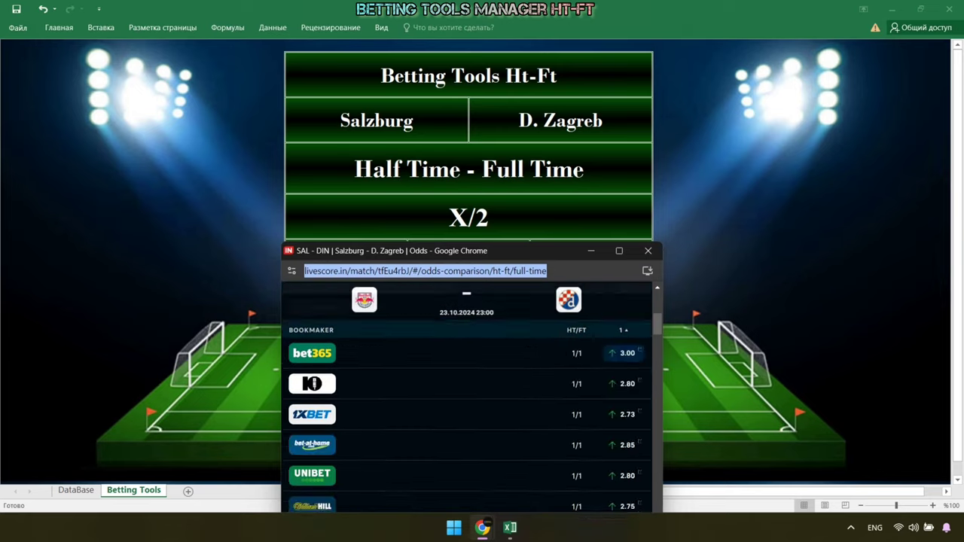
pyautogui.scroll(-5, 468, 399)
pyautogui.scroll(-5, 467, 400)
pyautogui.scroll(-2, 467, 400)
pyautogui.scroll(-2, 467, 400)
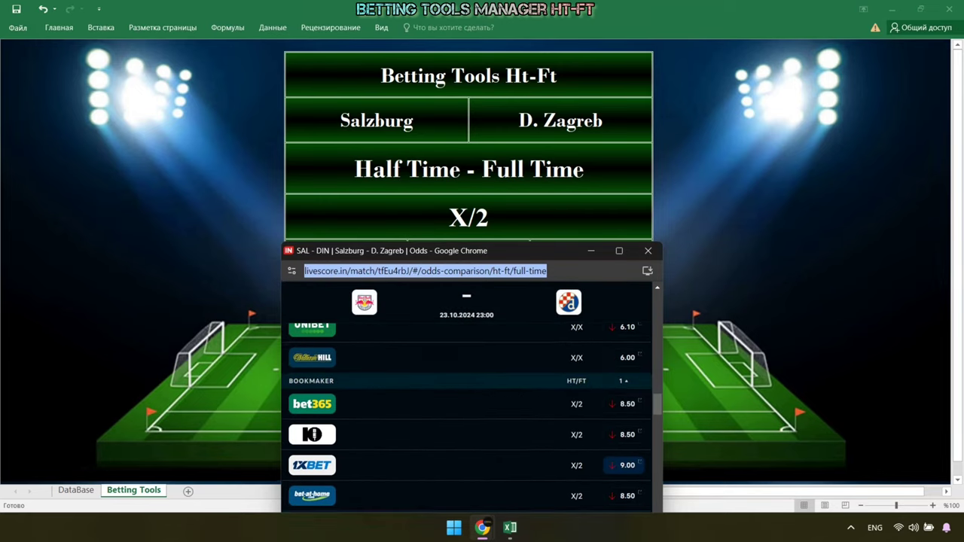
pyautogui.scroll(-1, 467, 399)
pyautogui.scroll(-1, 467, 399)
pyautogui.scroll(-1, 467, 399)
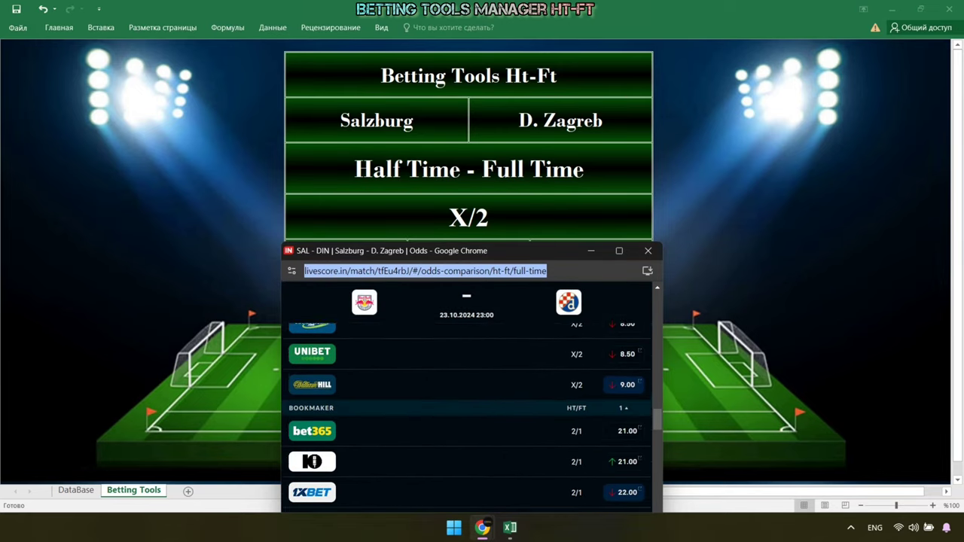
pyautogui.scroll(2, 467, 400)
pyautogui.scroll(1, 467, 399)
pyautogui.scroll(1, 467, 399)
pyautogui.scroll(2, 467, 399)
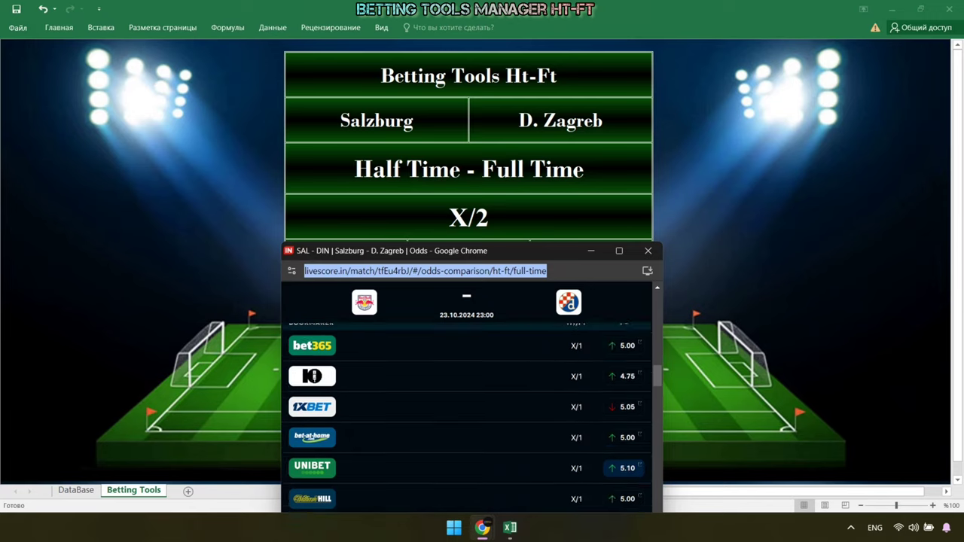
pyautogui.scroll(2, 468, 399)
pyautogui.scroll(2, 467, 400)
pyautogui.scroll(3, 468, 400)
pyautogui.scroll(2, 467, 399)
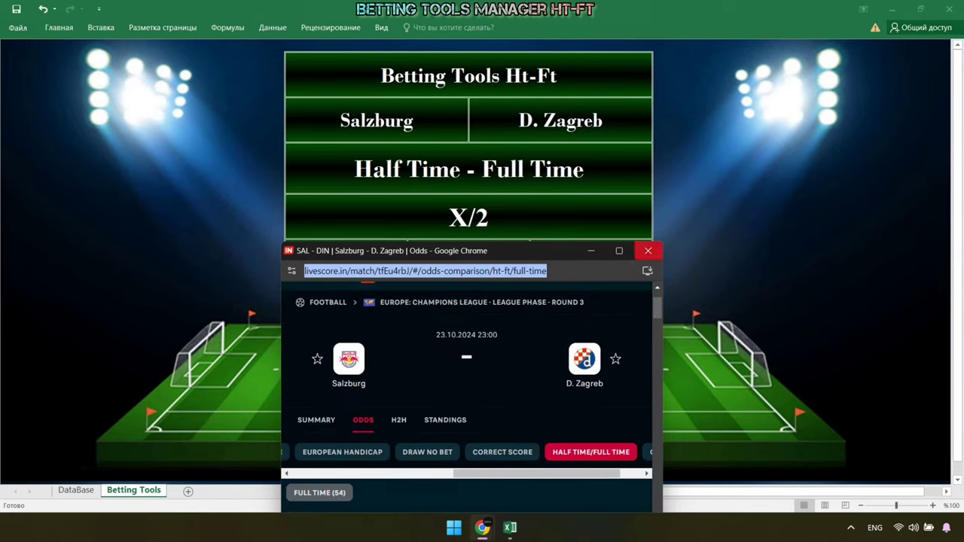
pyautogui.click(648, 251)
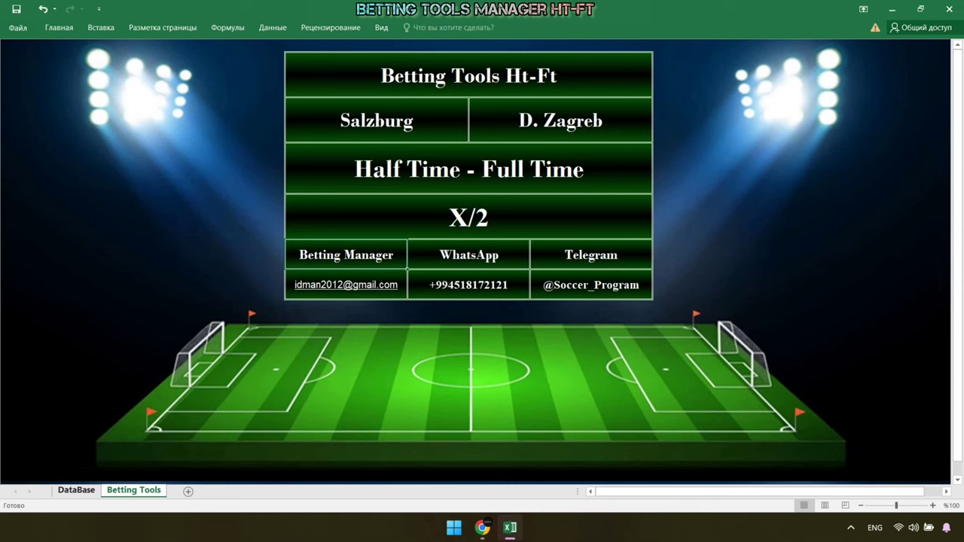
# Open the Galatasaray vs Elfsborg match from LiveScore's football list.
pyautogui.click(482, 528)
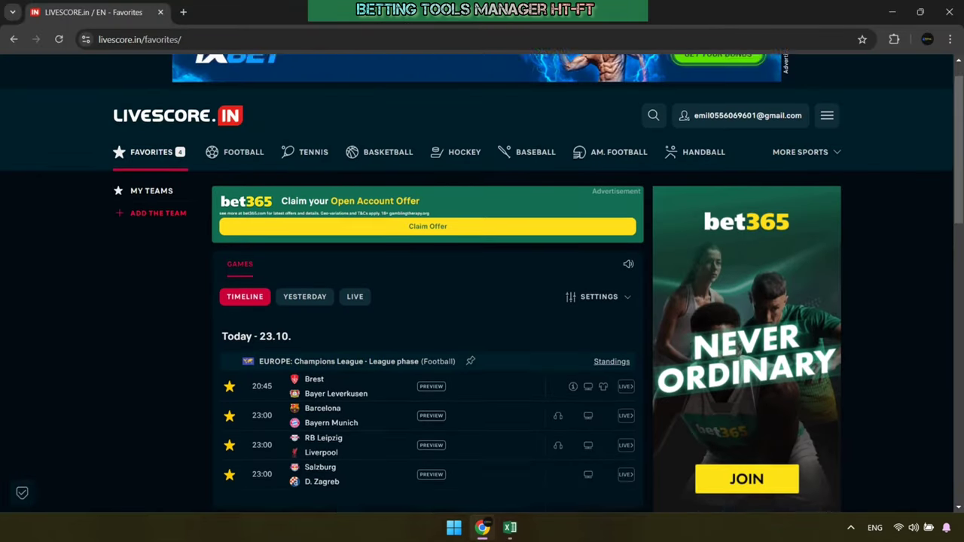
pyautogui.scroll(1, 482, 301)
pyautogui.click(178, 150)
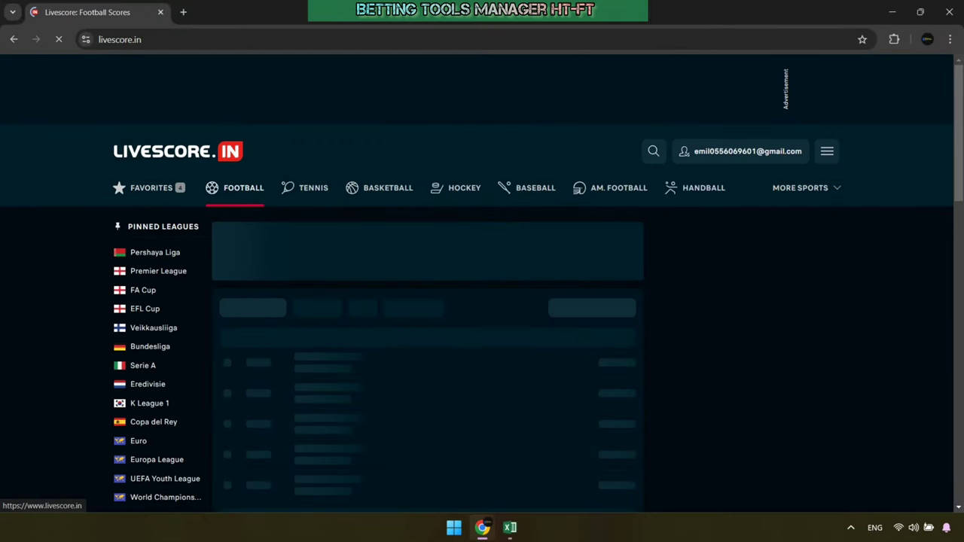
pyautogui.scroll(-1, 482, 301)
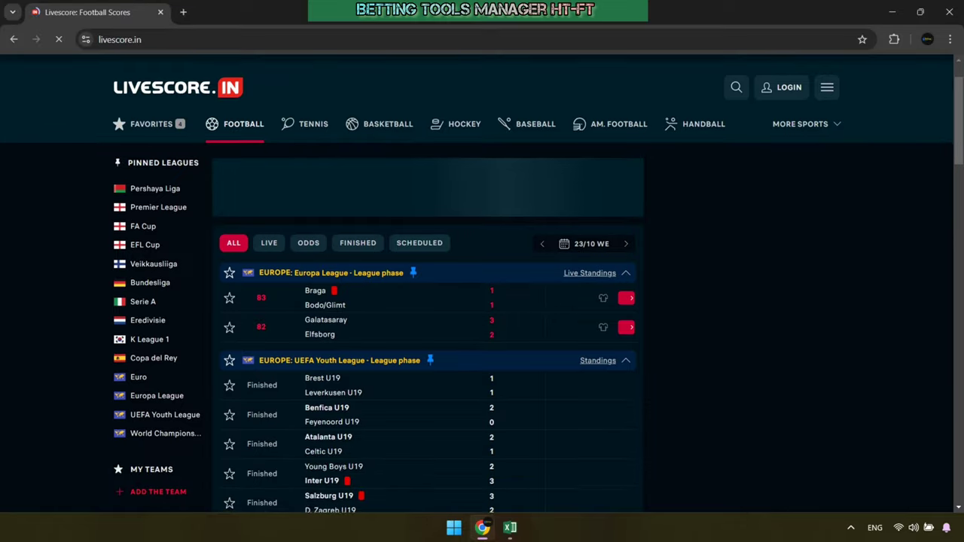
pyautogui.scroll(-1, 421, 263)
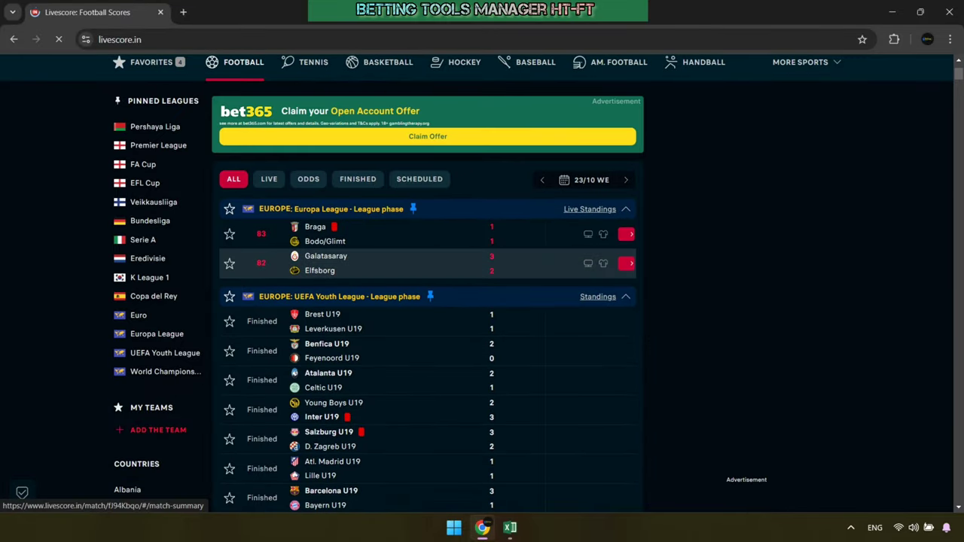
pyautogui.click(377, 263)
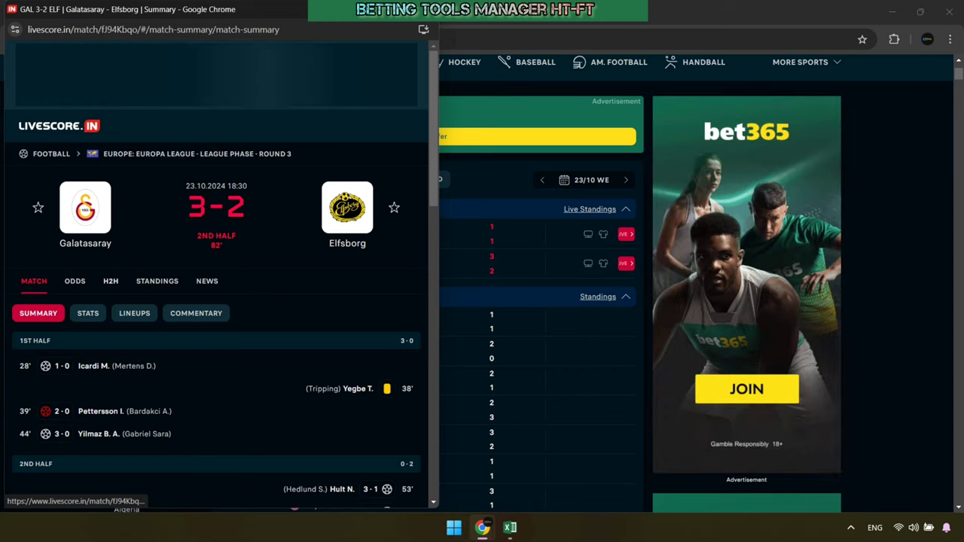
# Copy Galatasaray's last home match results from the head-to-head records.
pyautogui.click(110, 281)
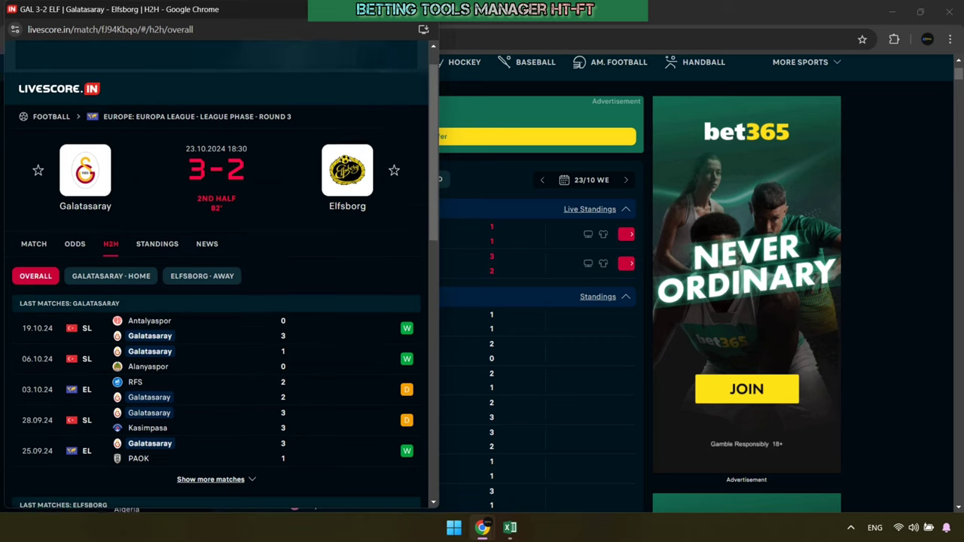
pyautogui.click(111, 281)
pyautogui.scroll(-2, 111, 281)
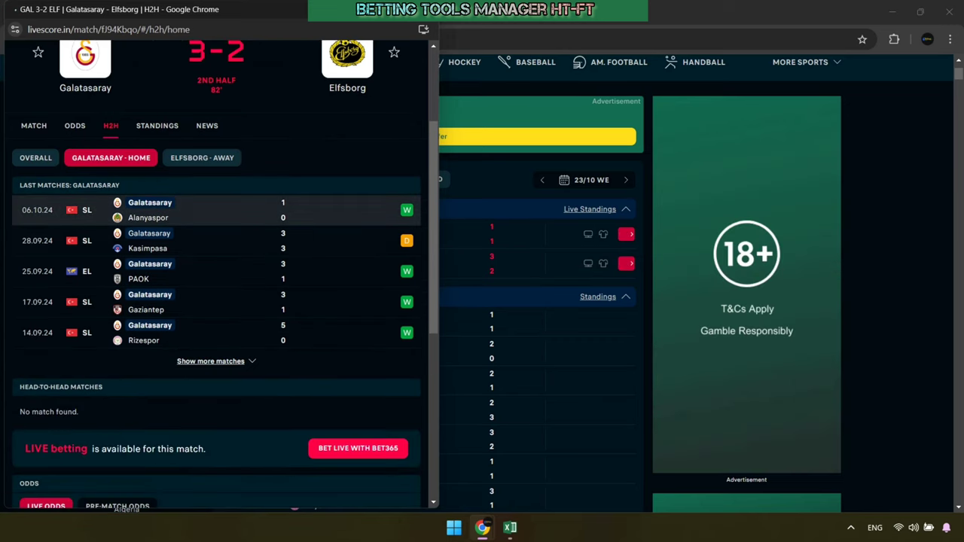
pyautogui.moveTo(15, 198)
pyautogui.mouseDown()
pyautogui.moveTo(181, 247)
pyautogui.moveTo(181, 343)
pyautogui.mouseUp()
pyautogui.rightClick(383, 334)
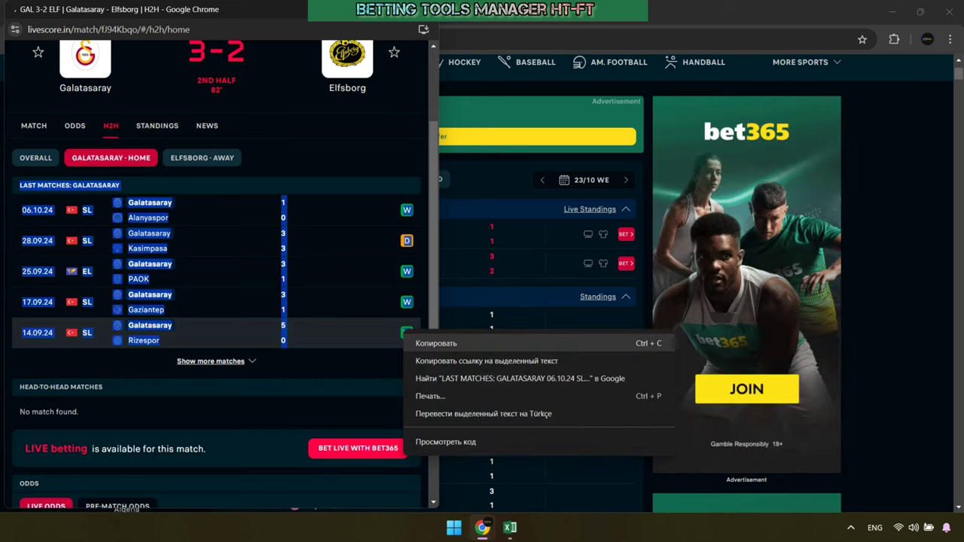
pyautogui.click(422, 342)
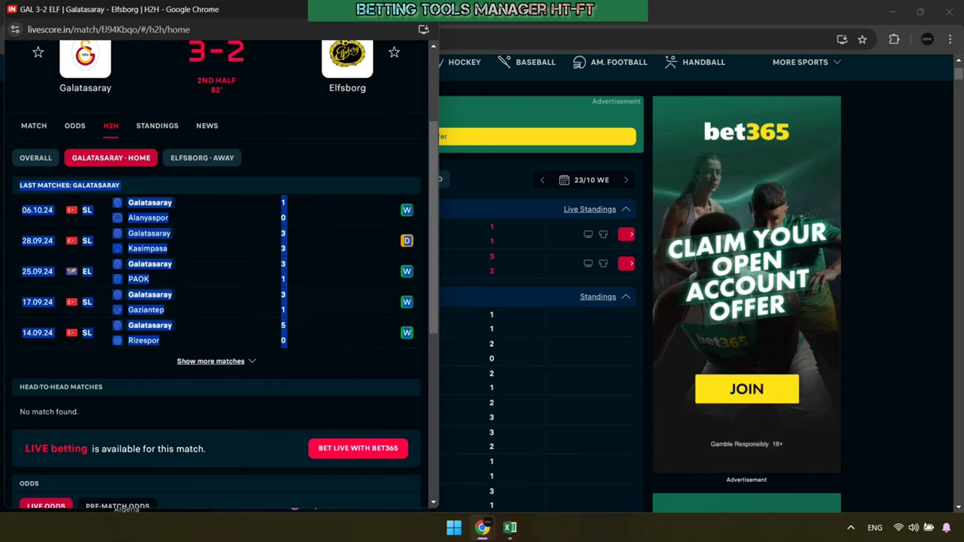
pyautogui.scroll(3, 218, 301)
# Paste Galatasaray's last matches into the DataBase Home Team cell.
pyautogui.click(510, 528)
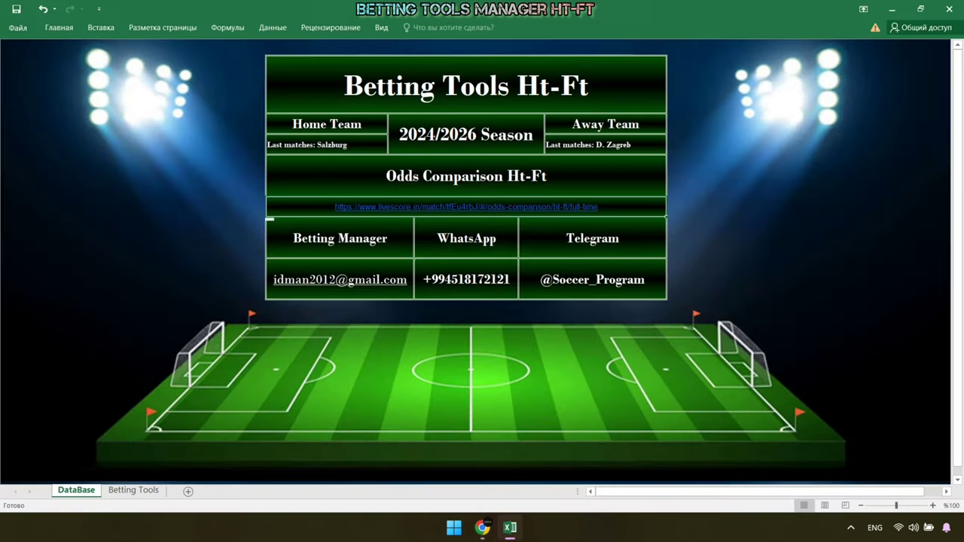
pyautogui.rightClick(306, 151)
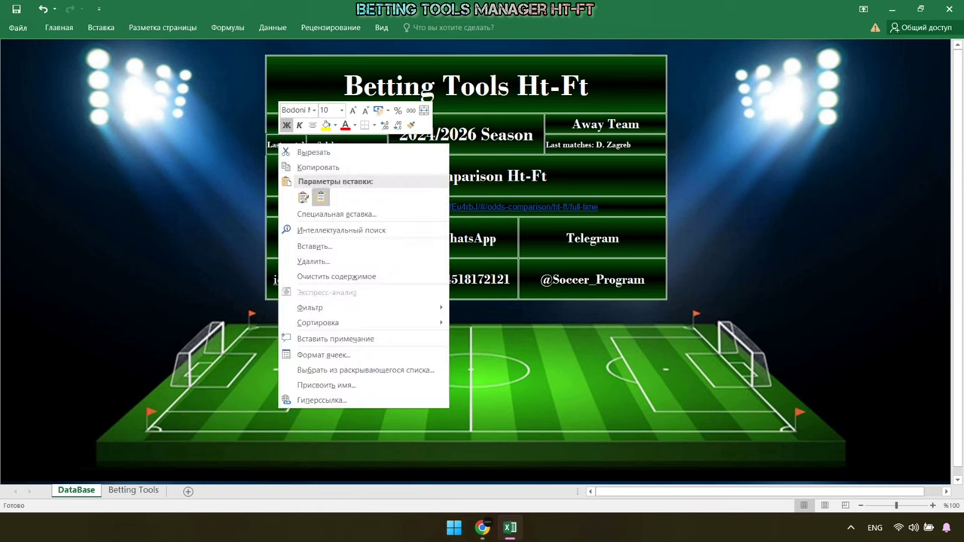
pyautogui.click(304, 198)
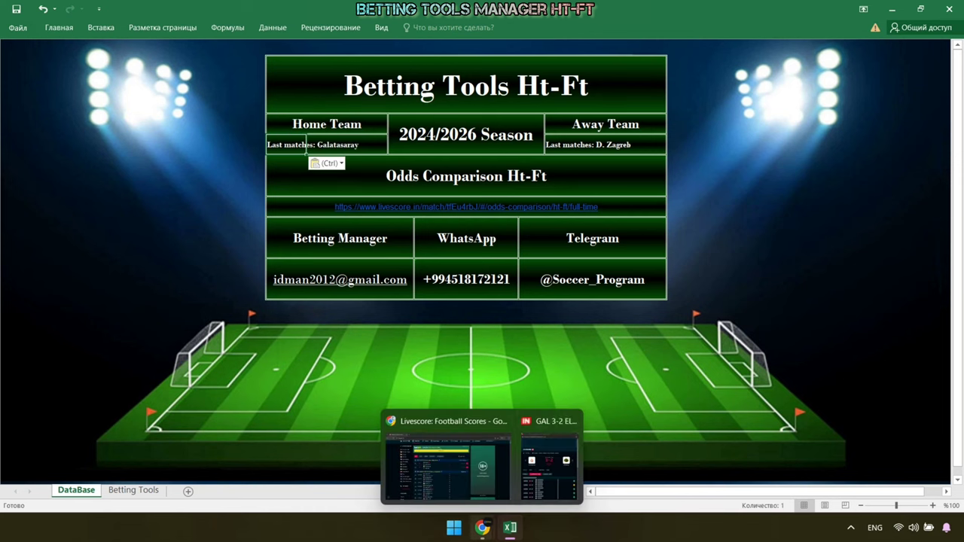
# Copy Elfsborg's recent away matches and paste them into the Away Team cell.
pyautogui.click(546, 460)
pyautogui.click(202, 312)
pyautogui.scroll(-3, 218, 301)
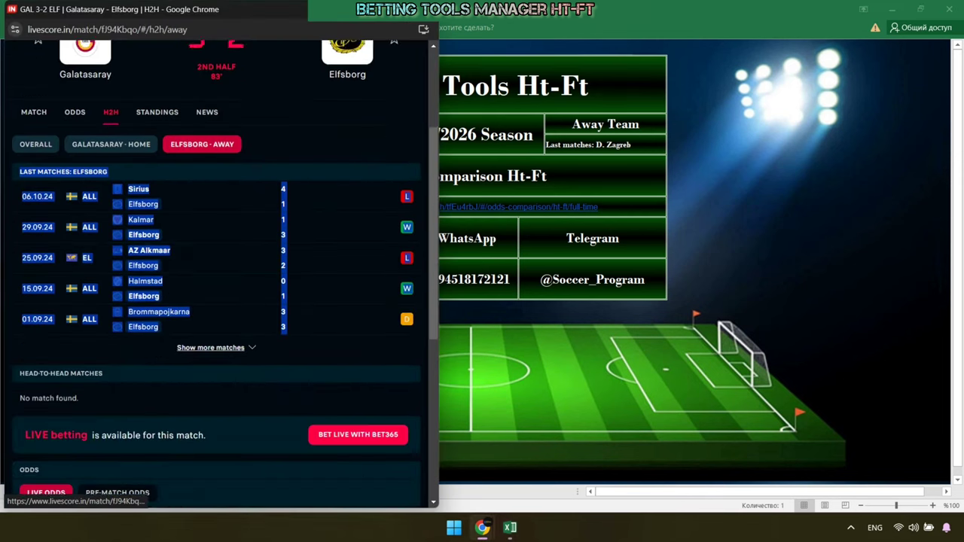
pyautogui.moveTo(17, 151); pyautogui.dragTo(286, 311)
pyautogui.click(347, 361)
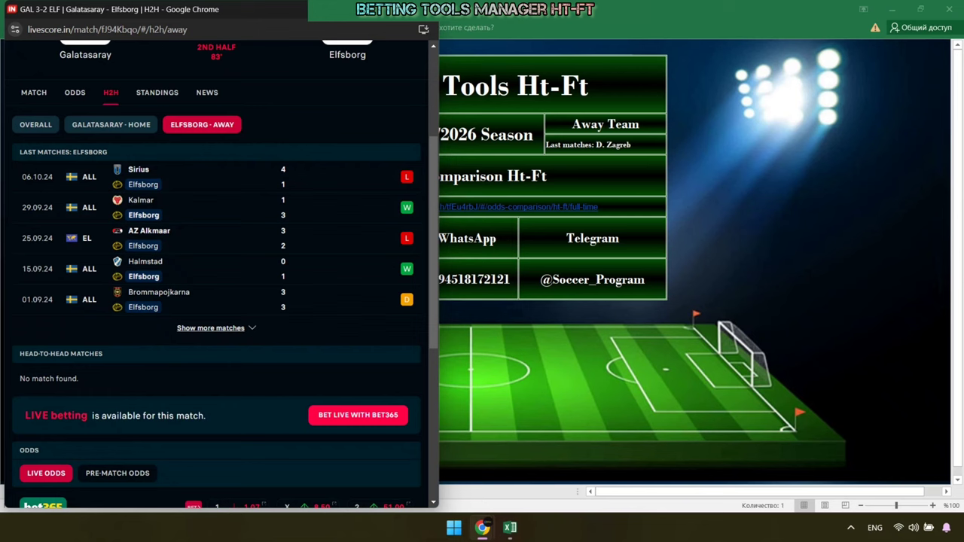
pyautogui.moveTo(16, 151)
pyautogui.mouseDown()
pyautogui.moveTo(285, 278)
pyautogui.moveTo(285, 309)
pyautogui.mouseUp()
pyautogui.rightClick(402, 298)
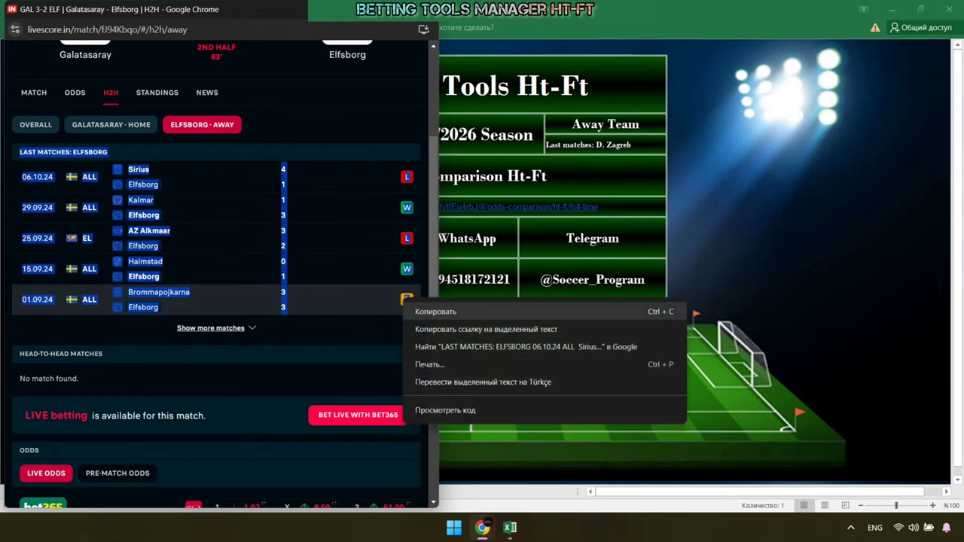
pyautogui.click(433, 307)
pyautogui.click(510, 527)
pyautogui.write('Last matches: Galatasaray')
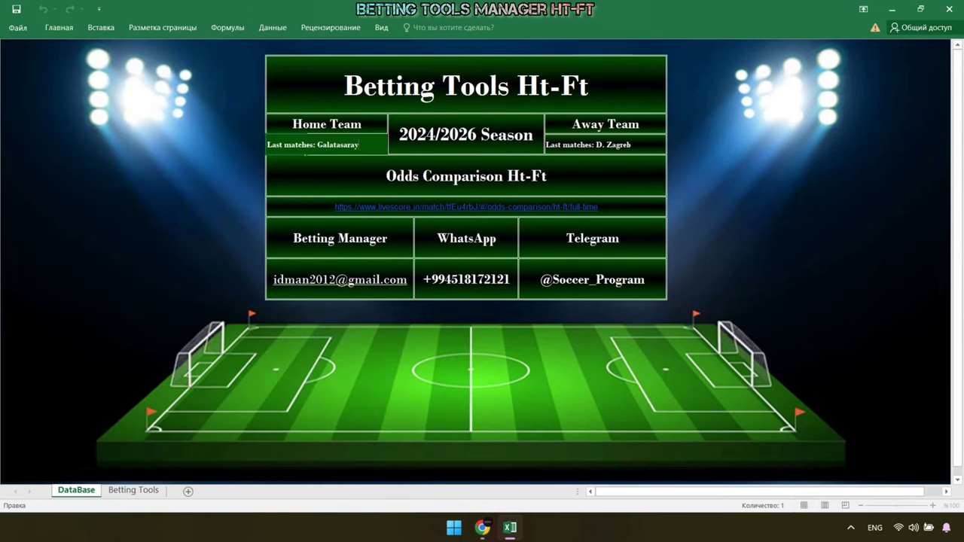
pyautogui.rightClick(585, 150)
pyautogui.click(597, 197)
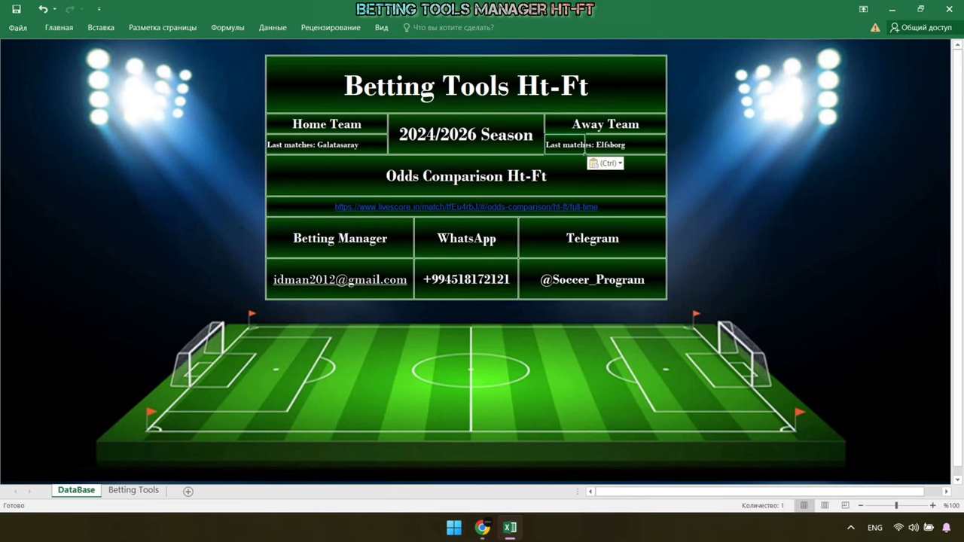
# Copy the address of the Galatasaray–Elfsborg half time/full time odds page.
pyautogui.click(482, 528)
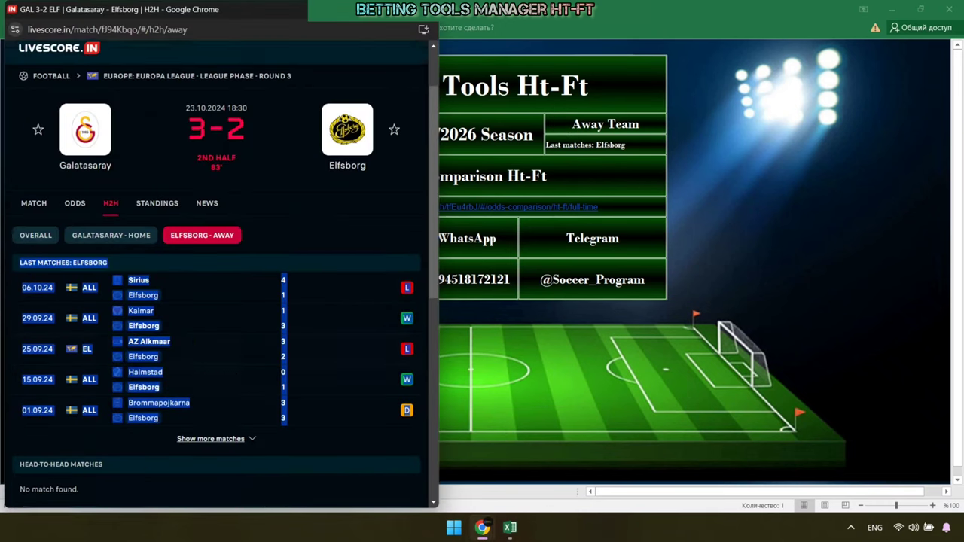
pyautogui.click(75, 218)
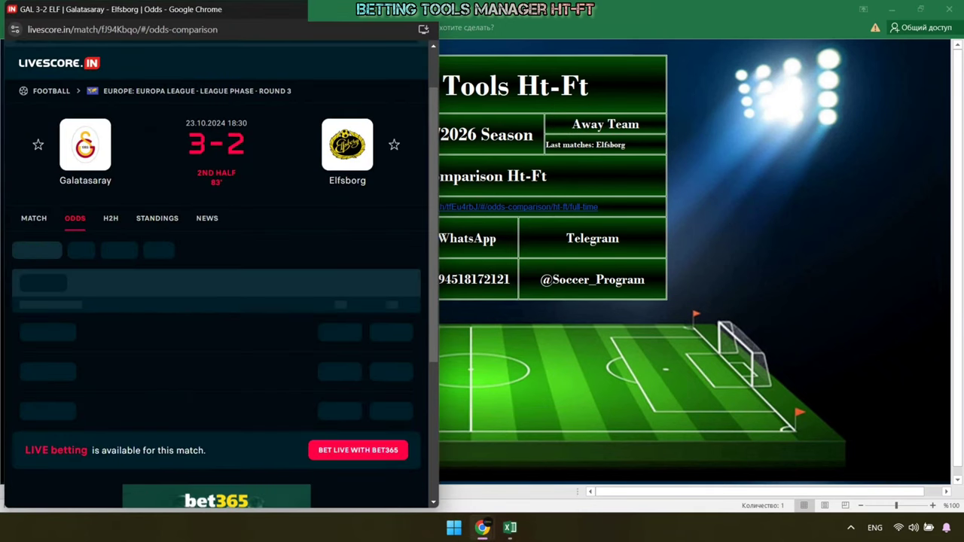
pyautogui.hscroll(5, 216, 250)
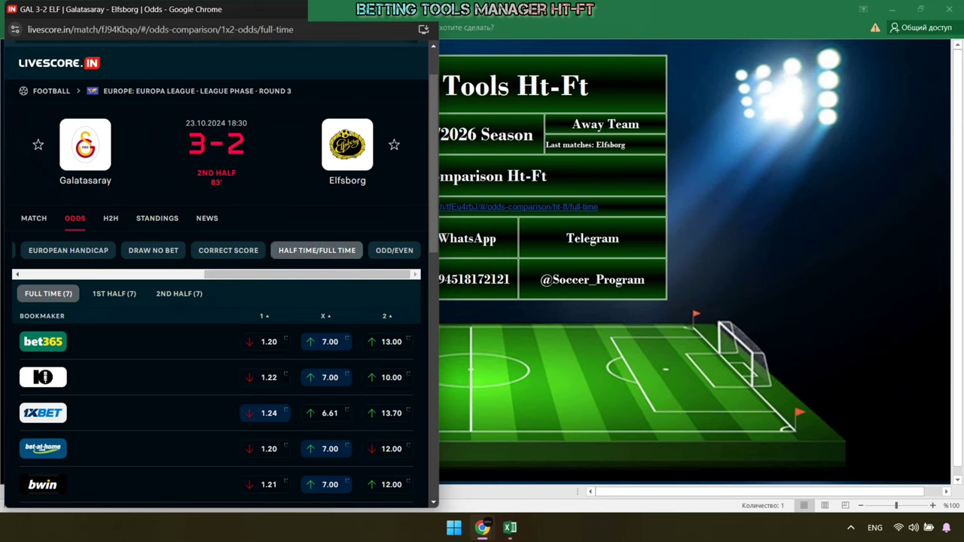
pyautogui.click(316, 250)
pyautogui.rightClick(256, 29)
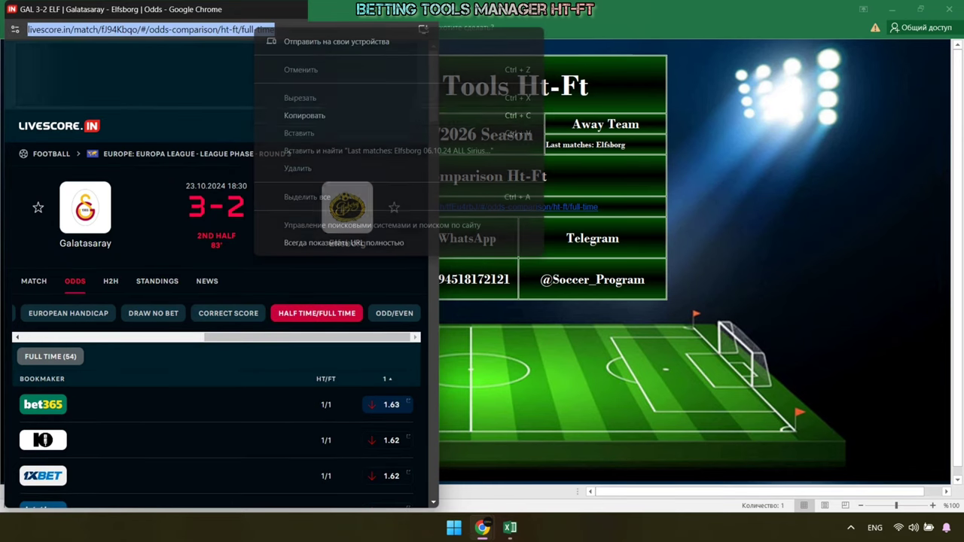
pyautogui.click(304, 116)
# Replace the old link with the new HT/FT odds URL and view Betting Tools' 1/1 prediction.
pyautogui.hotkey('alt', 'Tab')
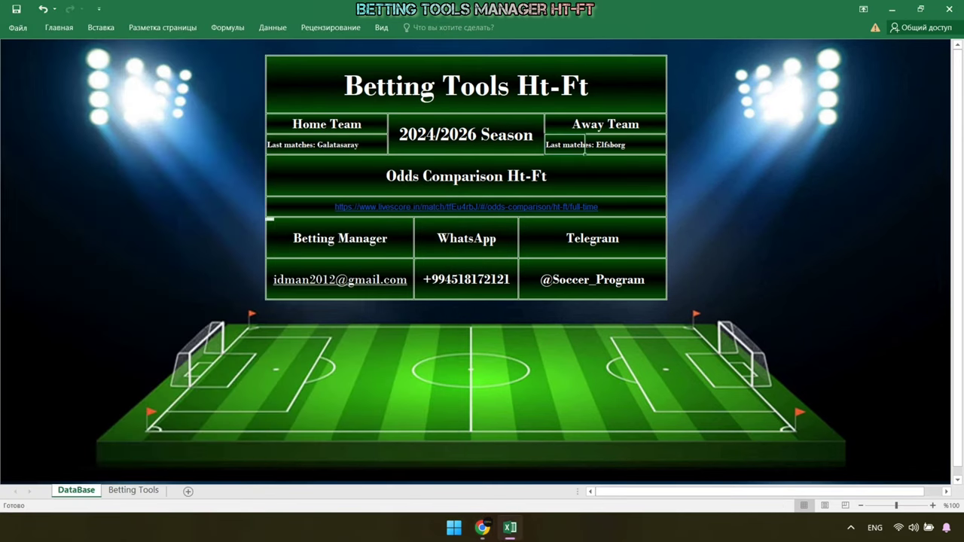
pyautogui.rightClick(623, 204)
pyautogui.click(647, 335)
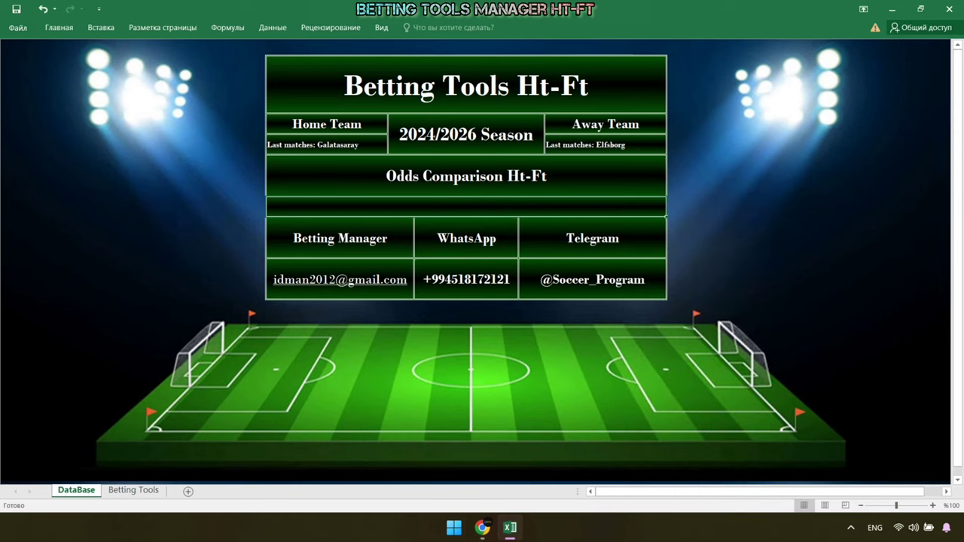
pyautogui.rightClick(461, 205)
pyautogui.click(486, 262)
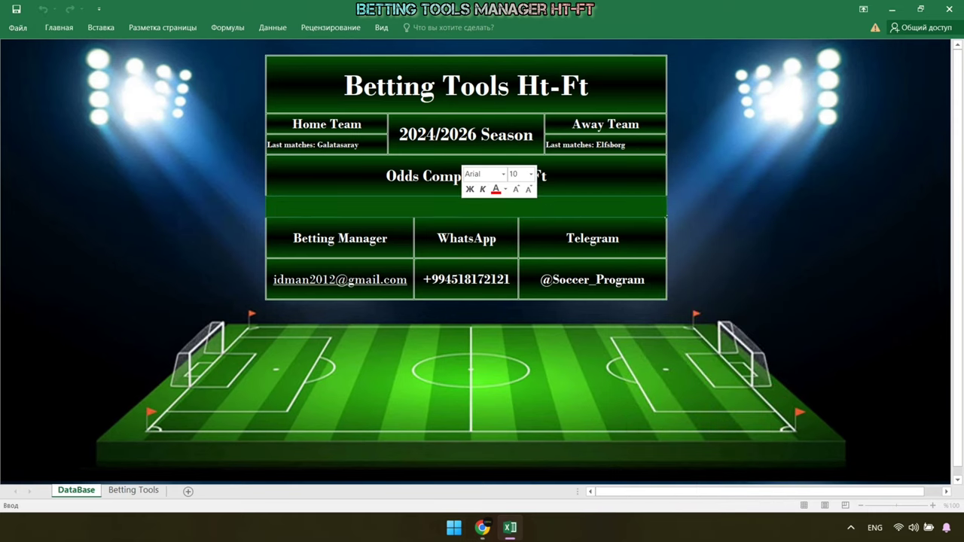
pyautogui.press('Return')
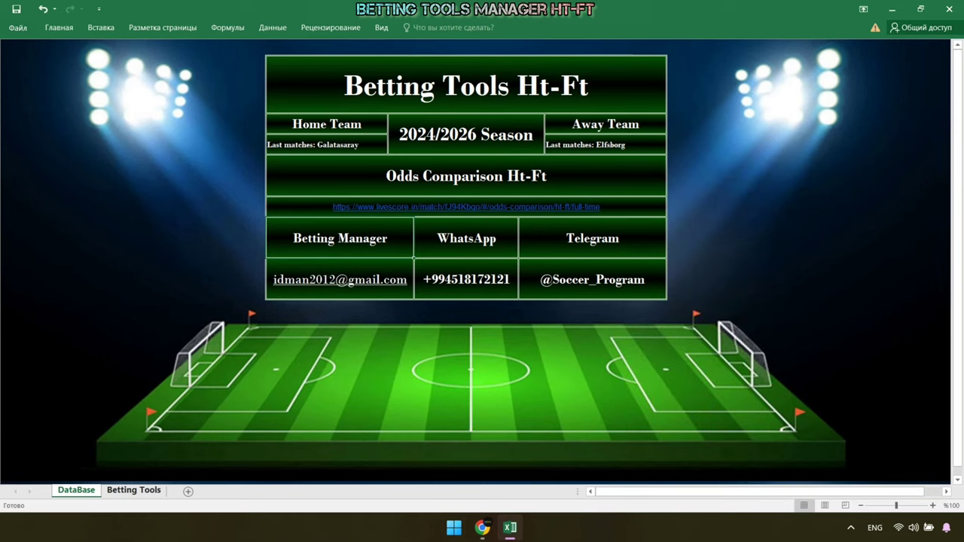
pyautogui.hotkey('ctrl', 'pagedown')
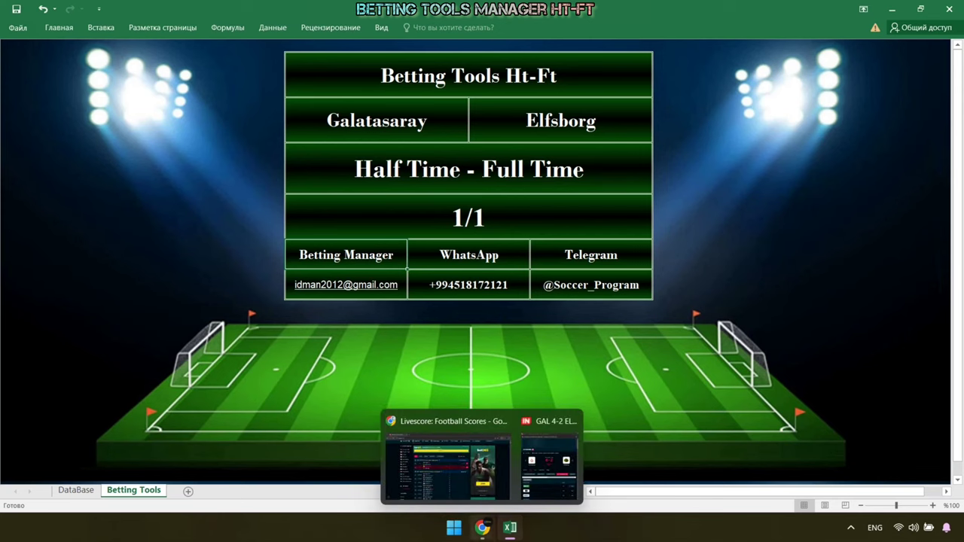
# Move the LiveScore browser window toward the screen centre and scroll through the odds.
pyautogui.click(550, 452)
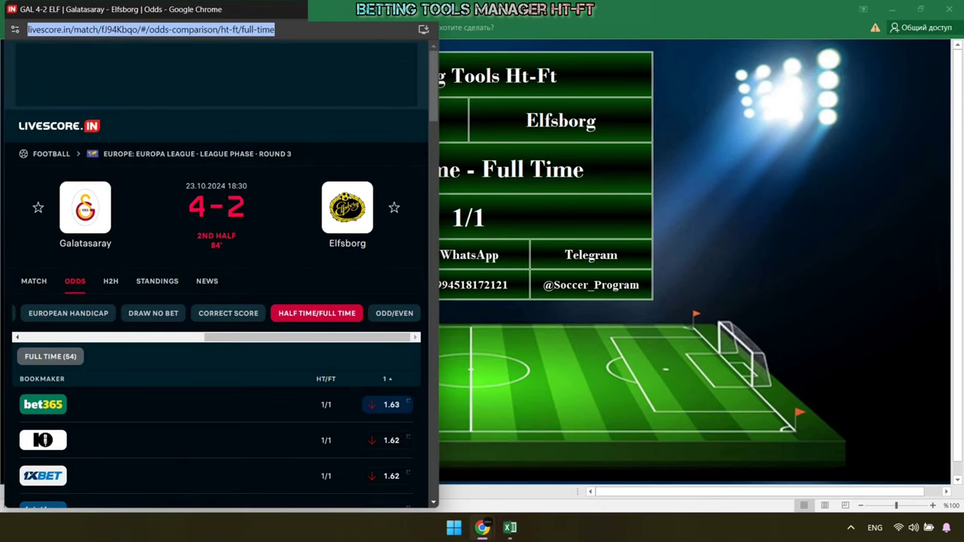
pyautogui.moveTo(22, 8)
pyautogui.mouseDown()
pyautogui.moveTo(59, 43)
pyautogui.moveTo(166, 276)
pyautogui.moveTo(324, 253)
pyautogui.mouseUp()
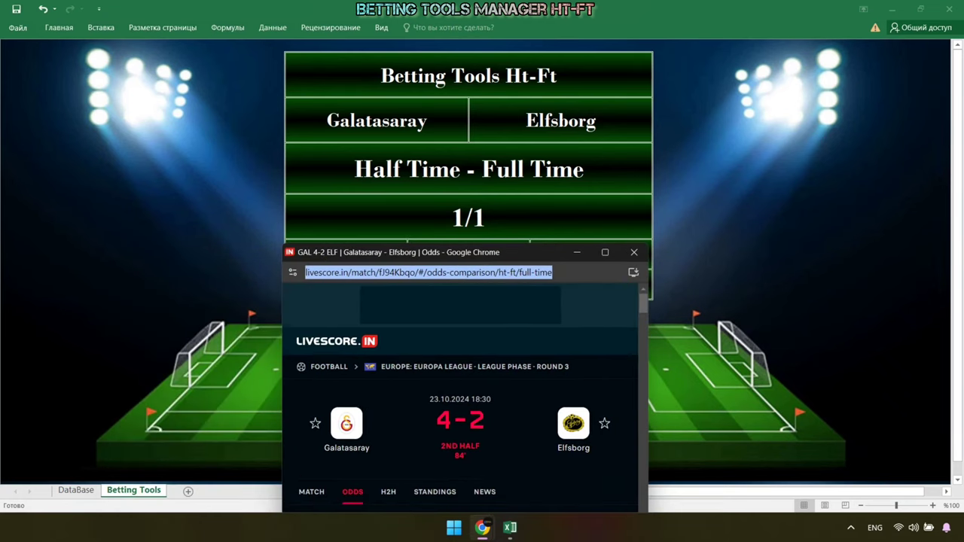
pyautogui.scroll(-3, 366, 301)
pyautogui.scroll(-2, 366, 301)
pyautogui.scroll(-3, 459, 414)
pyautogui.scroll(2, 459, 414)
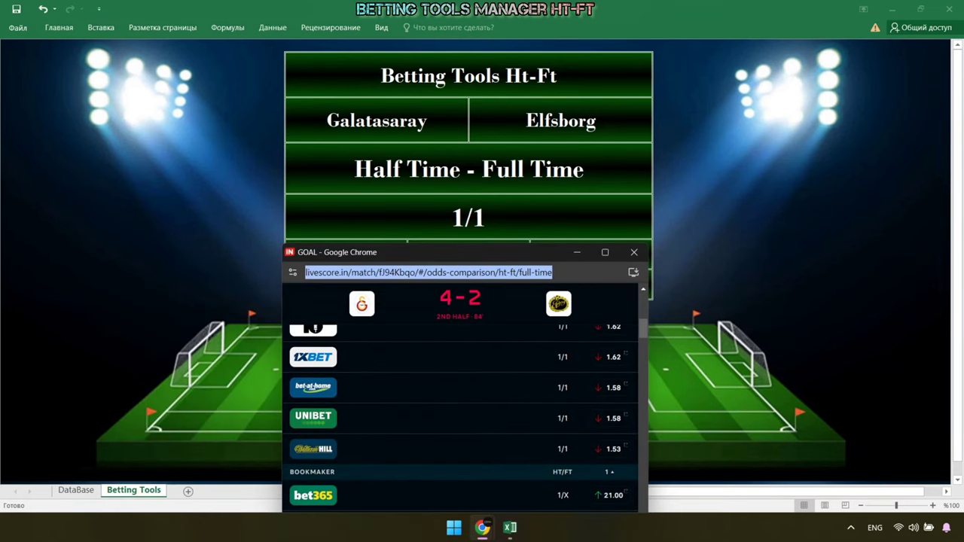
pyautogui.scroll(2, 460, 415)
pyautogui.scroll(2, 313, 393)
pyautogui.scroll(2, 313, 392)
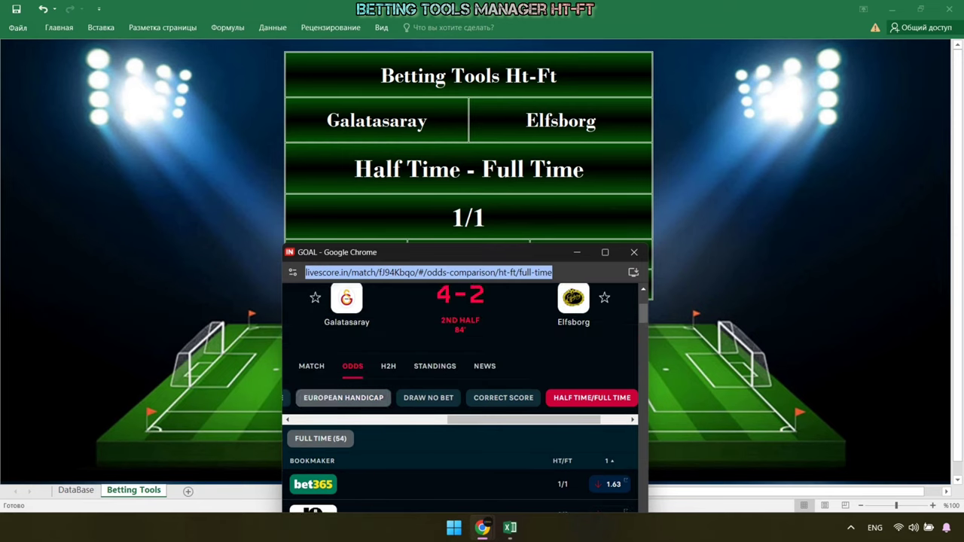
# Review the Galatasaray–Elfsborg match summary showing the 4-2 score.
pyautogui.click(311, 366)
pyautogui.scroll(-3, 464, 395)
pyautogui.scroll(-3, 464, 395)
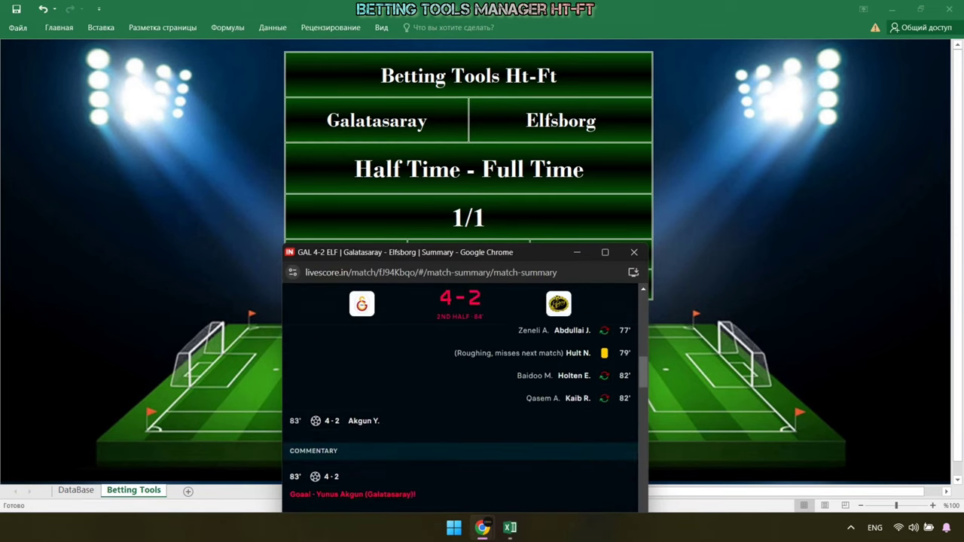
pyautogui.scroll(-2, 465, 396)
pyautogui.scroll(1, 465, 395)
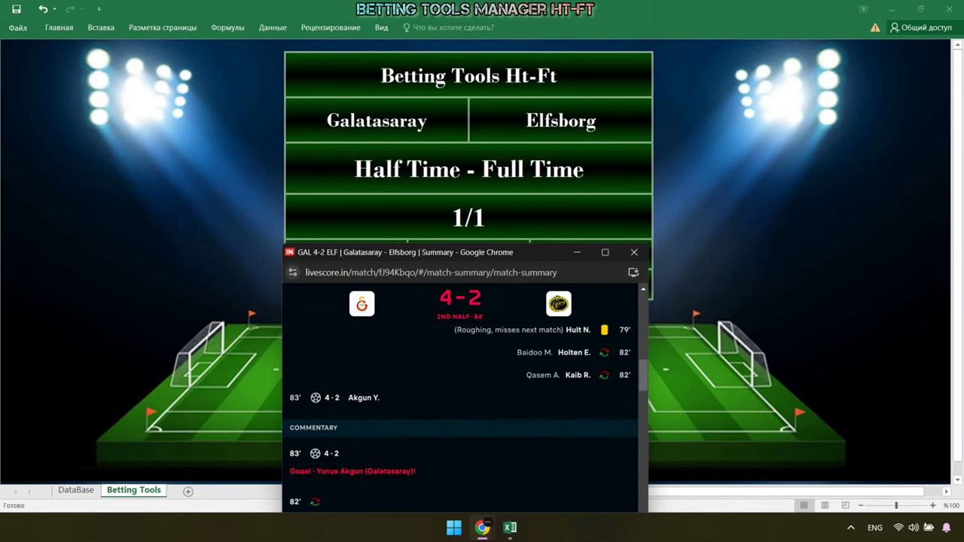
pyautogui.scroll(3, 461, 399)
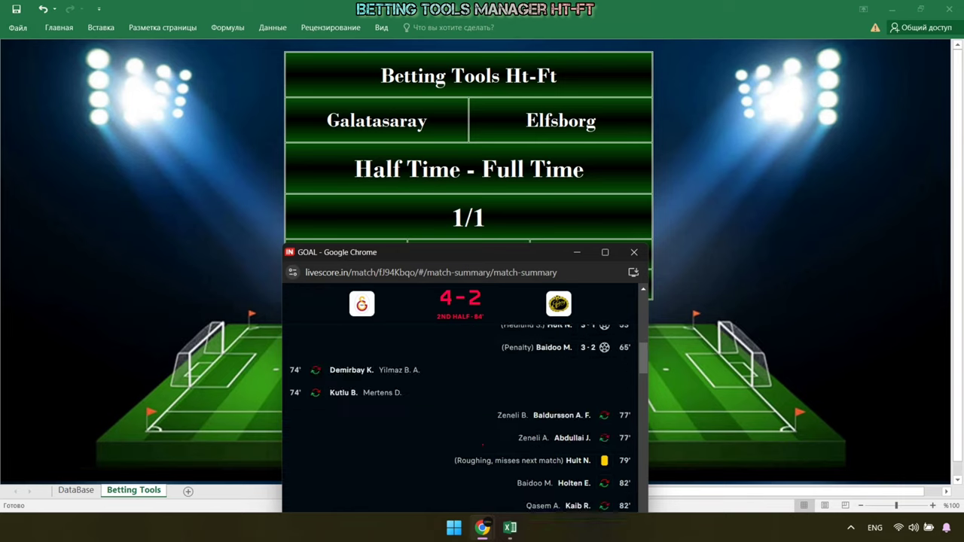
pyautogui.scroll(3, 461, 399)
pyautogui.scroll(3, 461, 400)
pyautogui.scroll(-2, 461, 399)
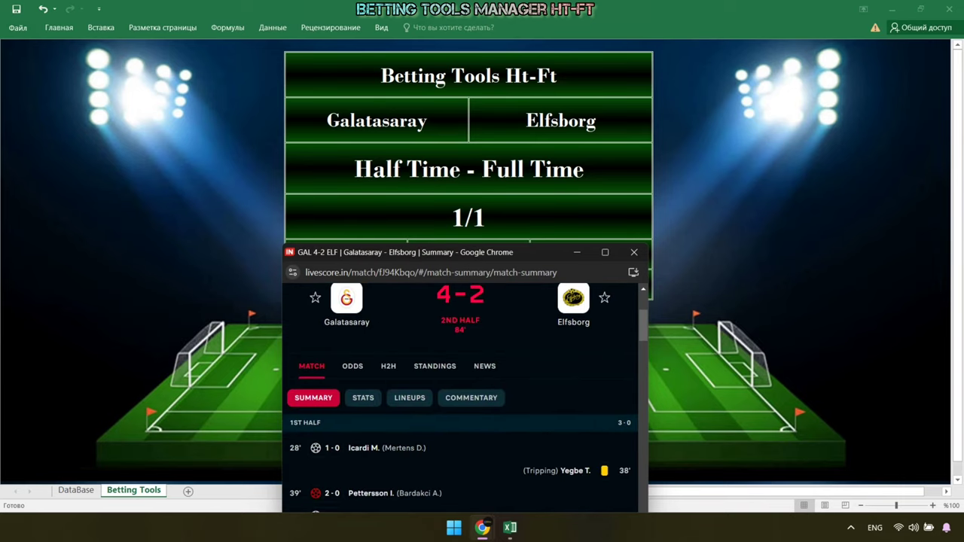
pyautogui.scroll(2, 461, 399)
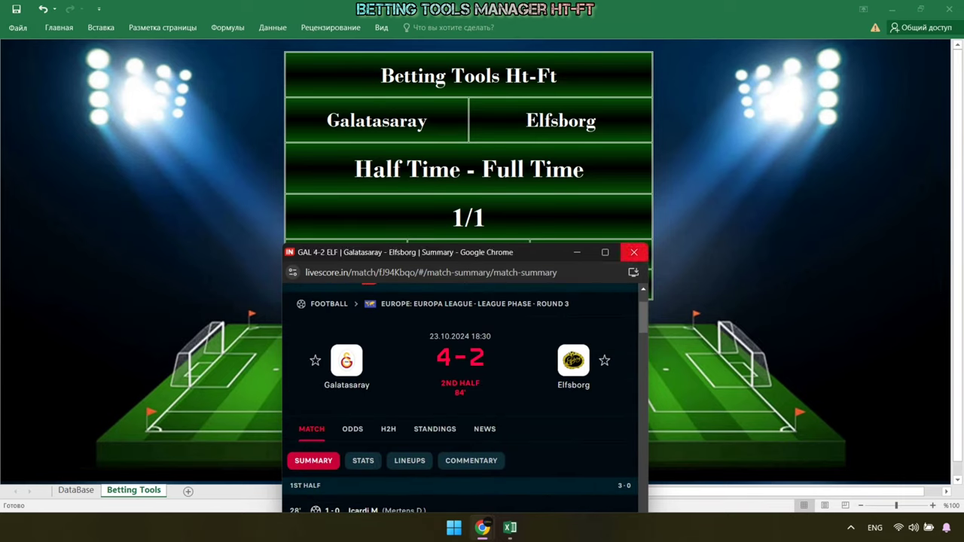